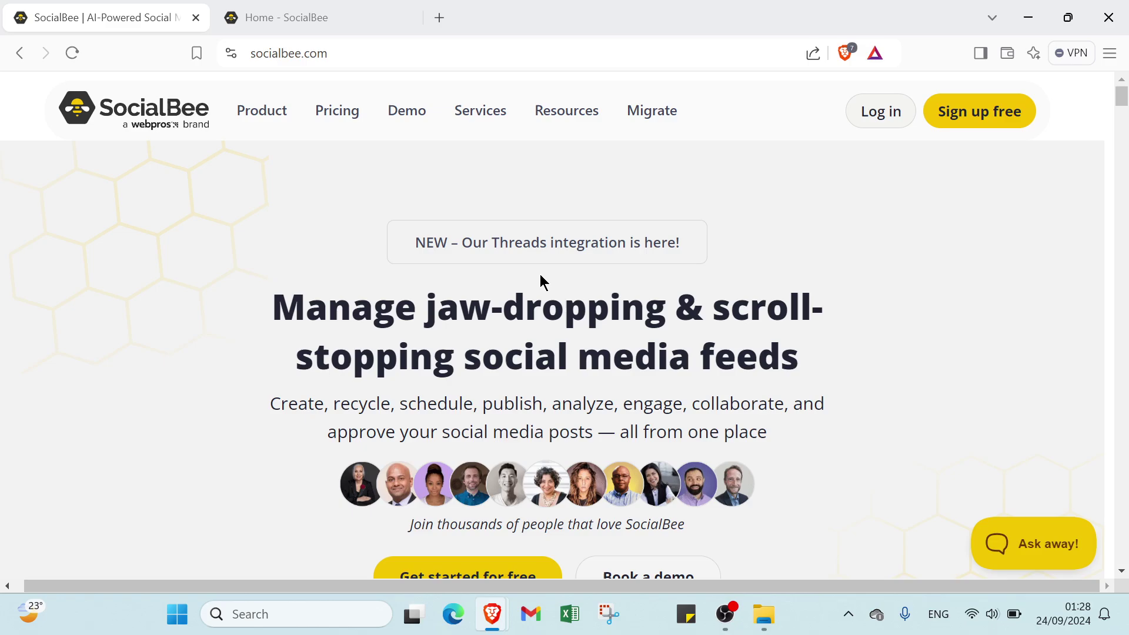
scroll(540, 281, "down", 3)
scroll(541, 281, "down", 2)
scroll(539, 280, "down", 2)
scroll(540, 281, "down", 1)
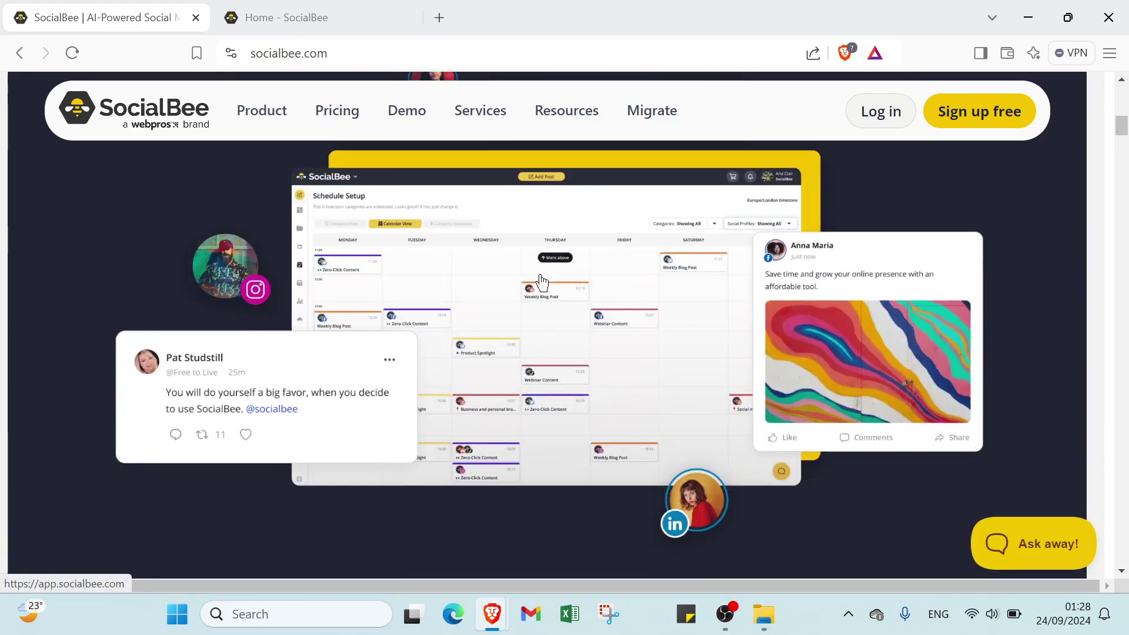
scroll(541, 281, "down", 3)
scroll(541, 281, "down", 1)
scroll(541, 280, "down", 1)
scroll(541, 282, "down", 1)
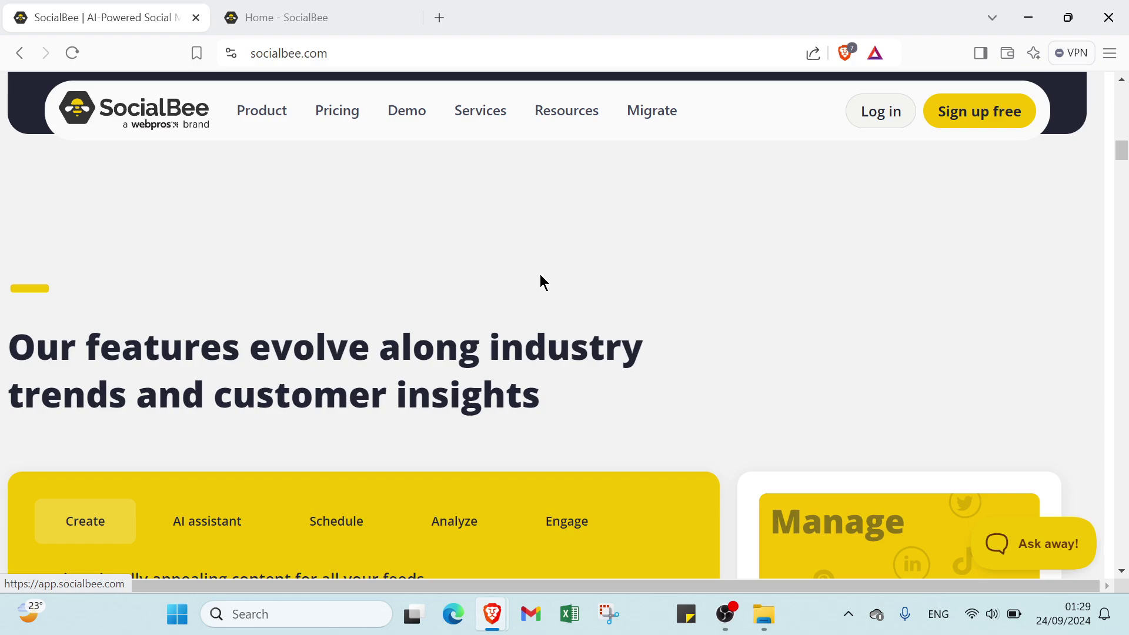
scroll(540, 282, "down", 1)
scroll(541, 281, "down", 1)
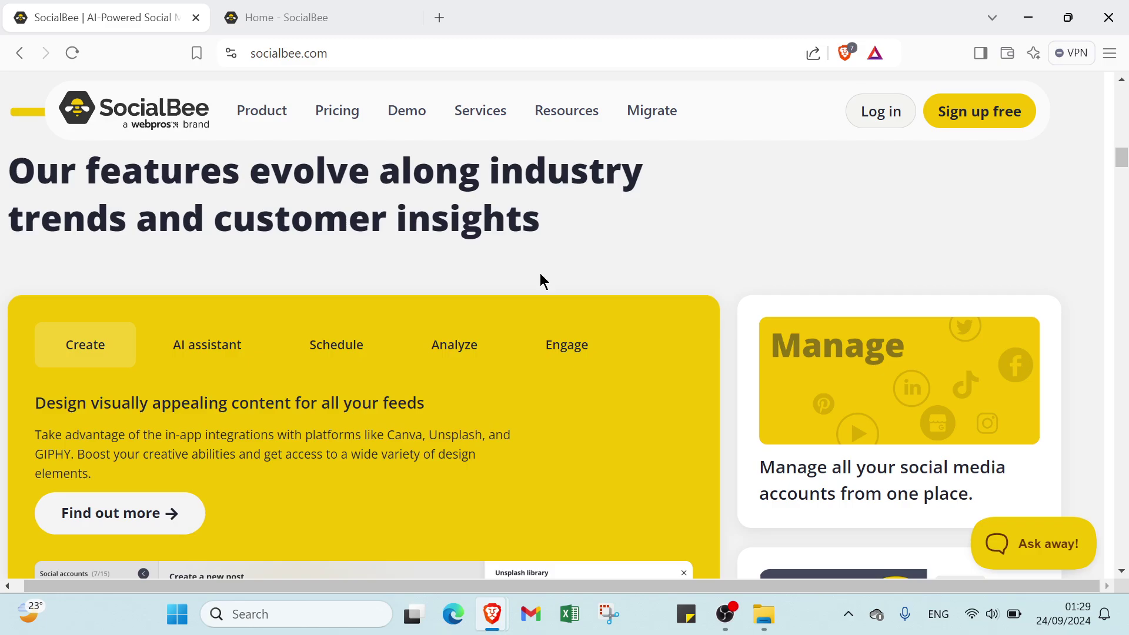
scroll(541, 274, "up", 2)
scroll(541, 273, "up", 3)
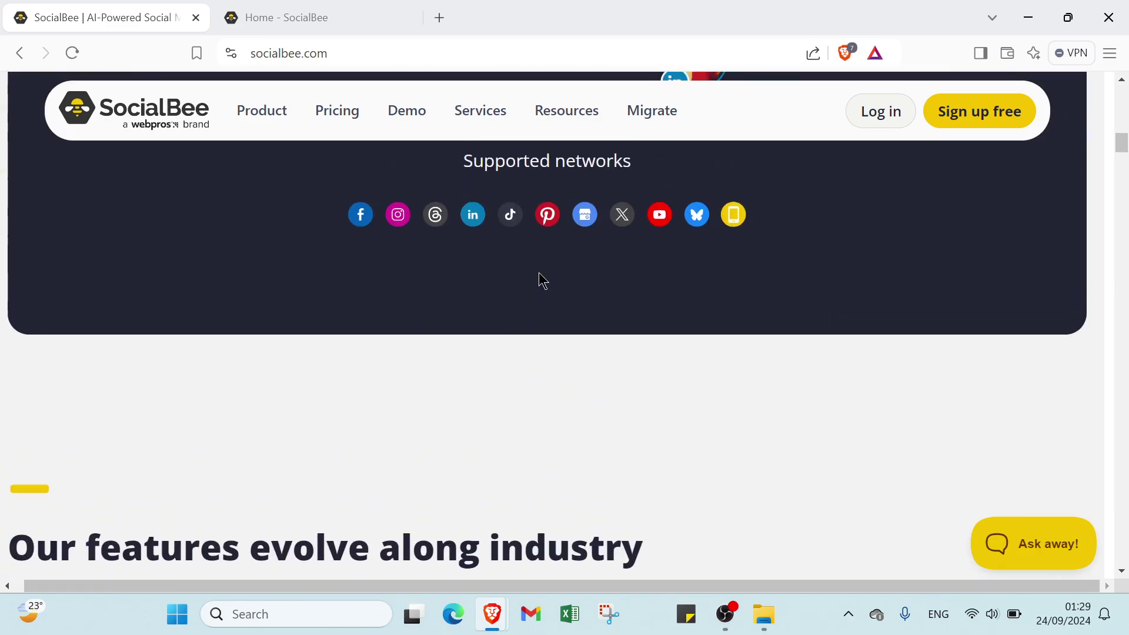
scroll(540, 274, "up", 5)
scroll(541, 276, "up", 4)
scroll(537, 269, "up", 3)
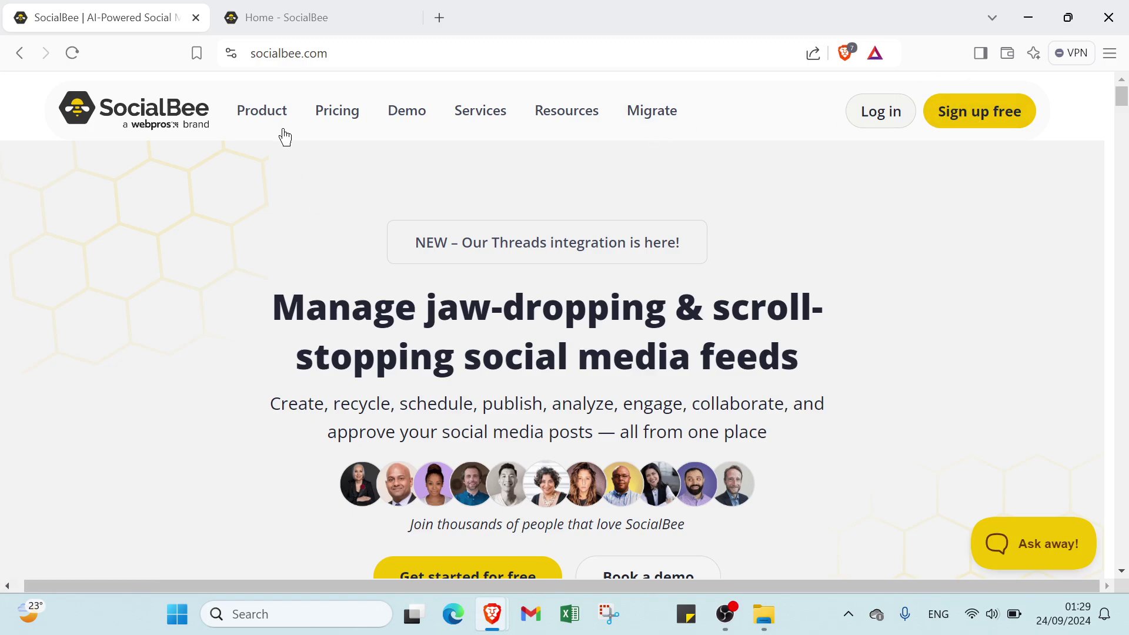
Switch to the SocialBee Home tab with the getting-started checklist and connected YouTube channel
left_click(295, 17)
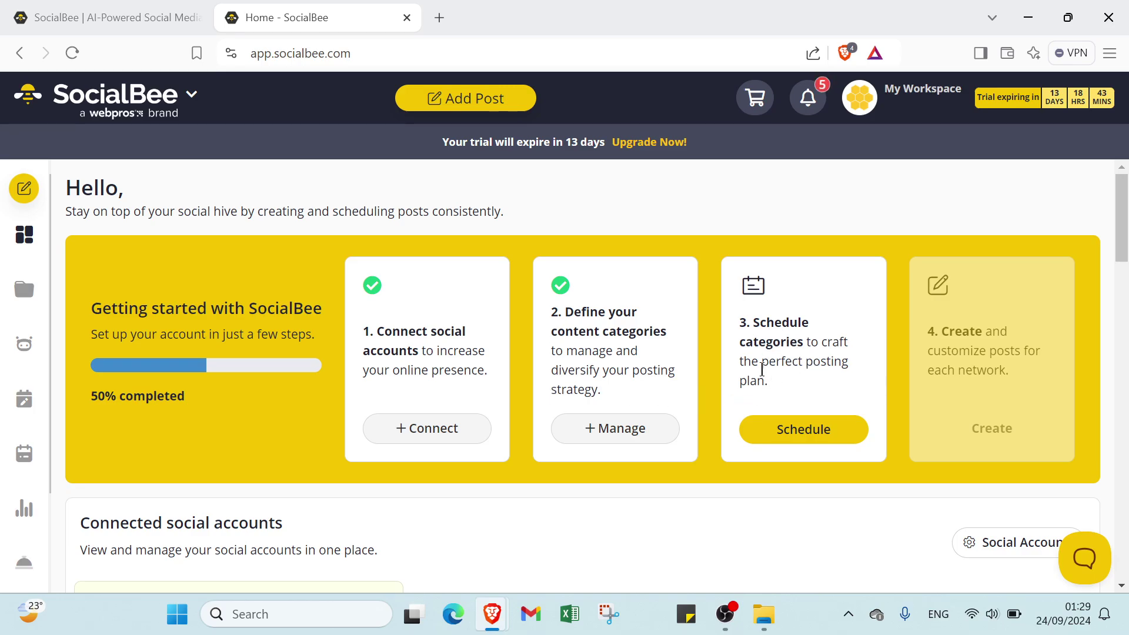
scroll(796, 397, "down", 1)
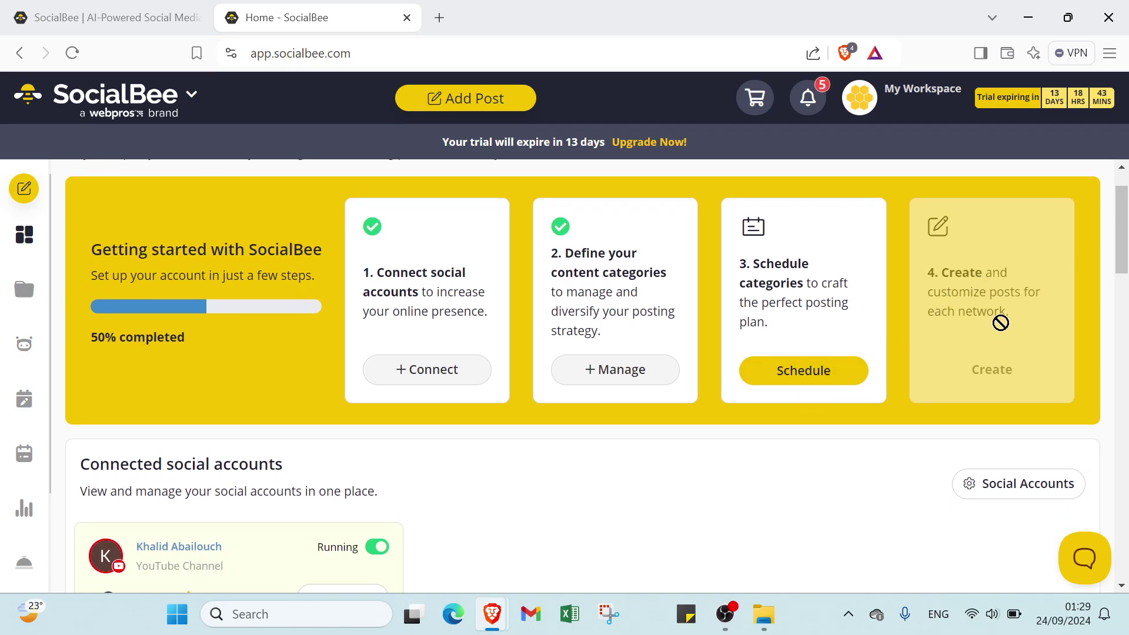
scroll(792, 368, "down", 3)
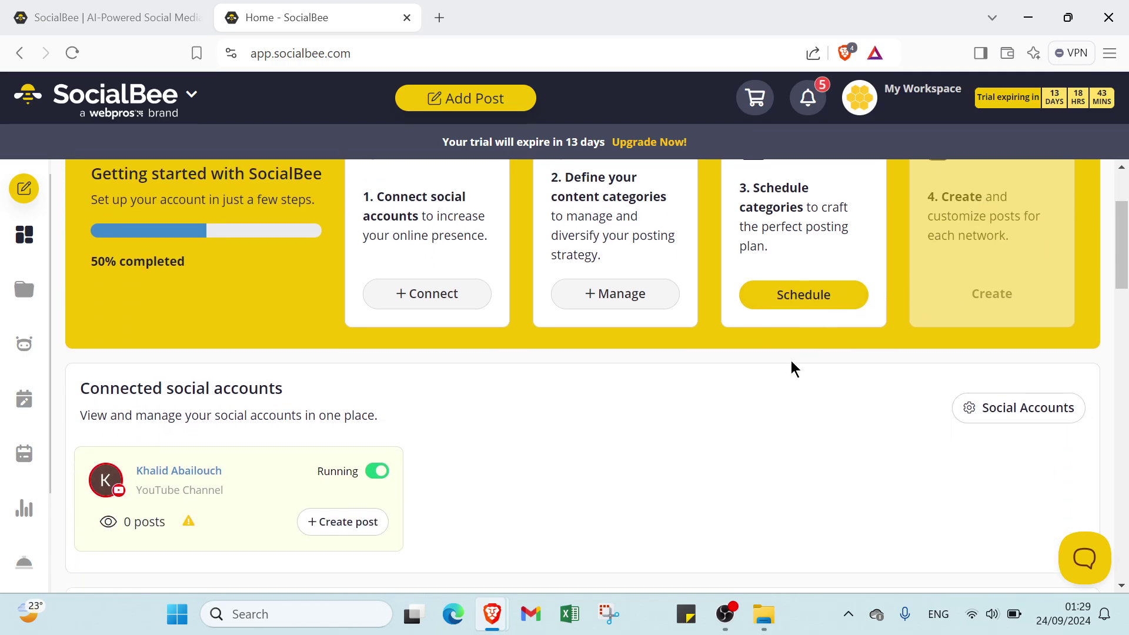
scroll(265, 344, "up", 2)
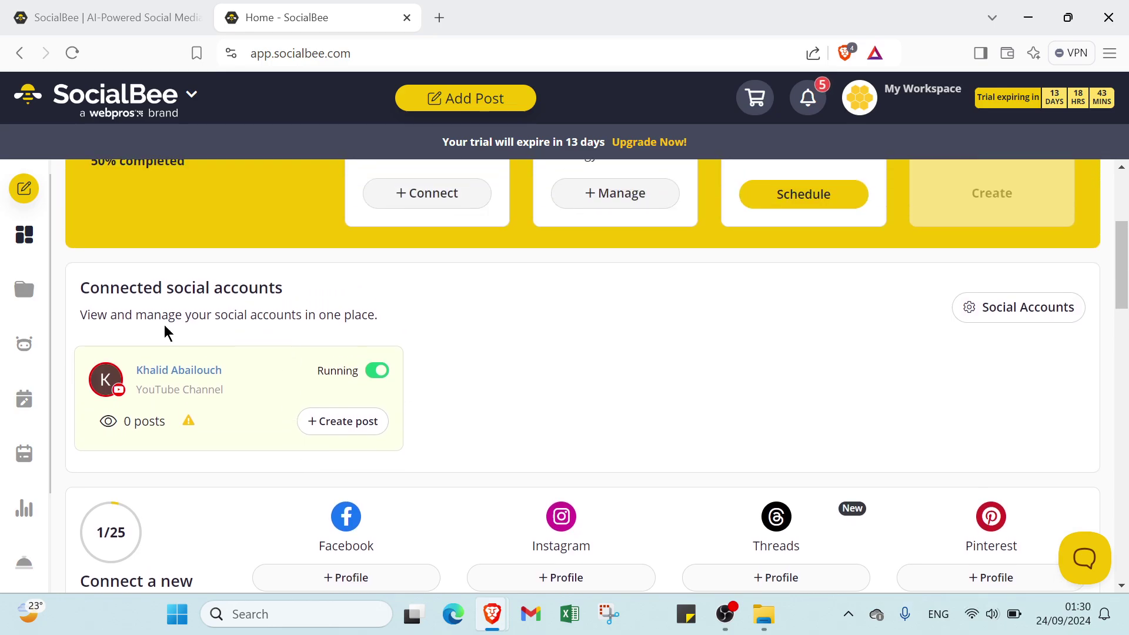
Open a blank Create your post editor from the YouTube channel card
left_click(338, 431)
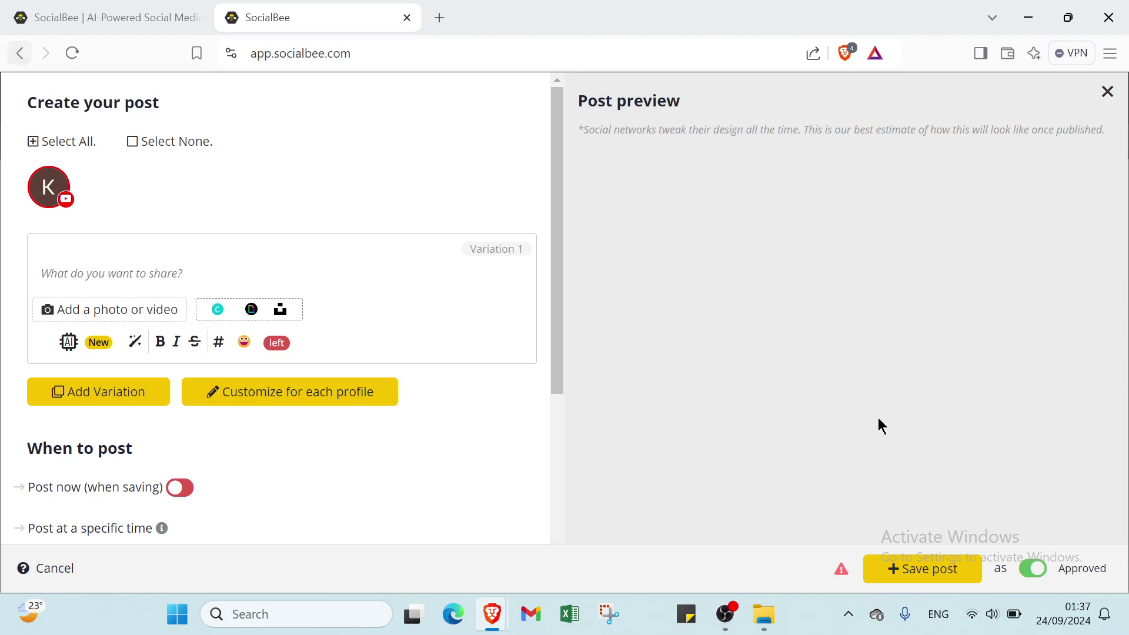
Close the post editor without saving and view the dashboard's Service Marketplace
left_click(1104, 93)
scroll(50, 329, "down", 2)
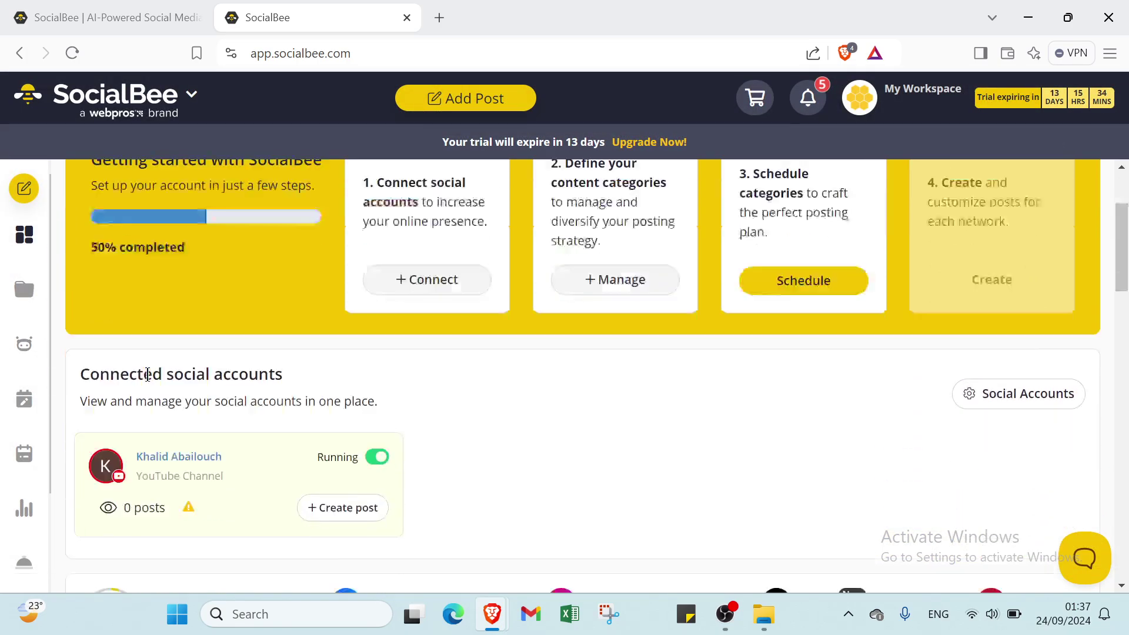
scroll(143, 372, "down", 1)
scroll(145, 373, "down", 2)
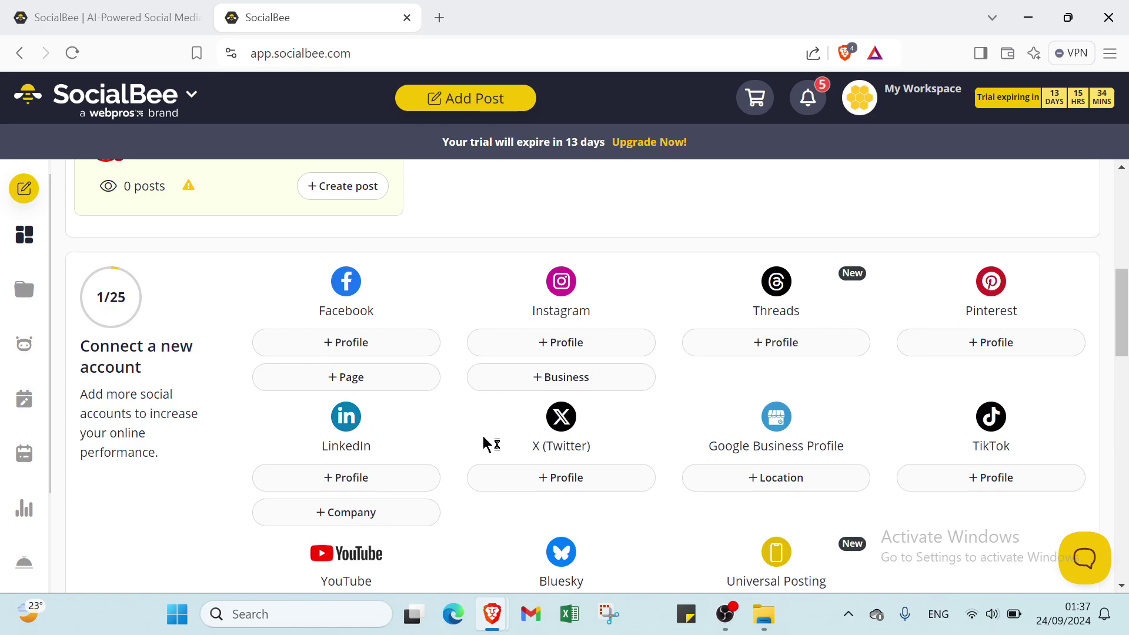
scroll(626, 432, "down", 2)
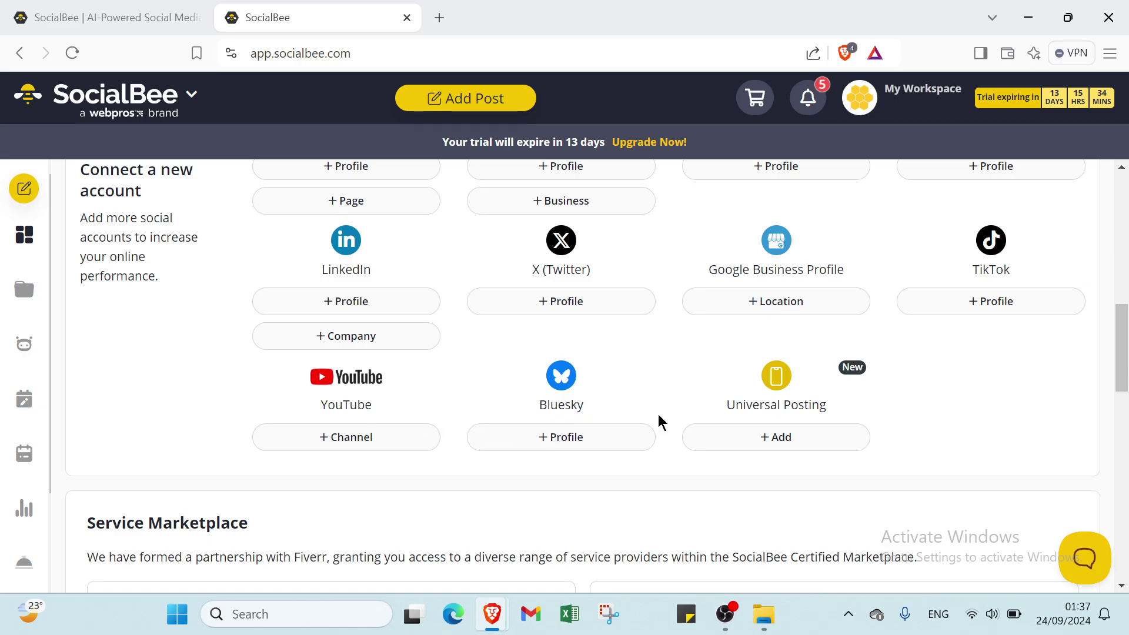
scroll(774, 353, "down", 1)
scroll(776, 328, "down", 1)
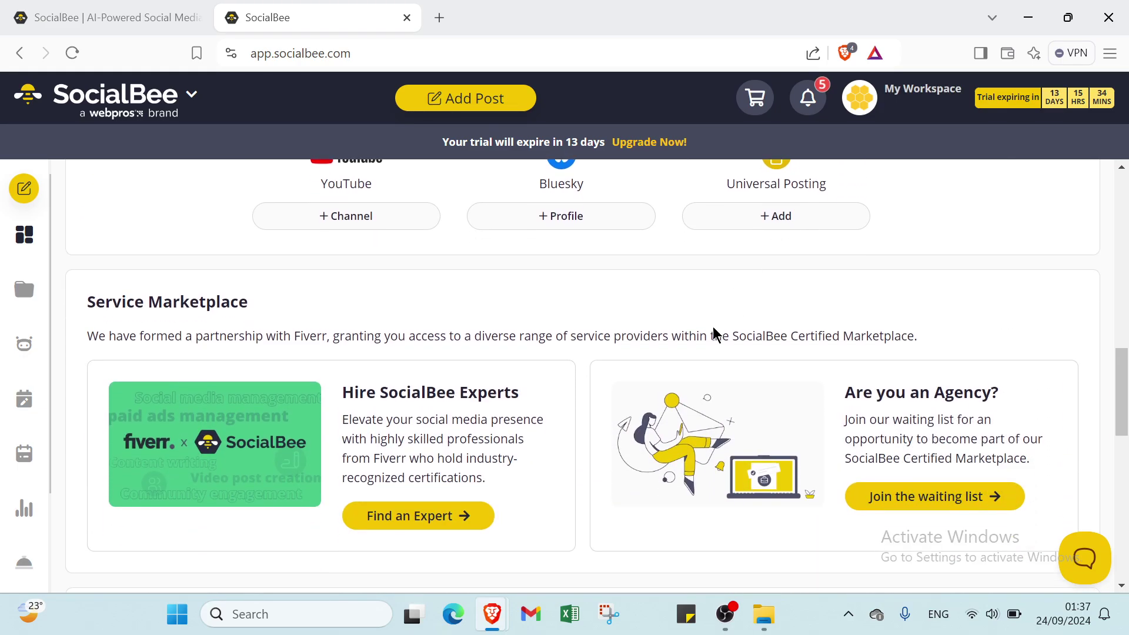
scroll(265, 357, "down", 1)
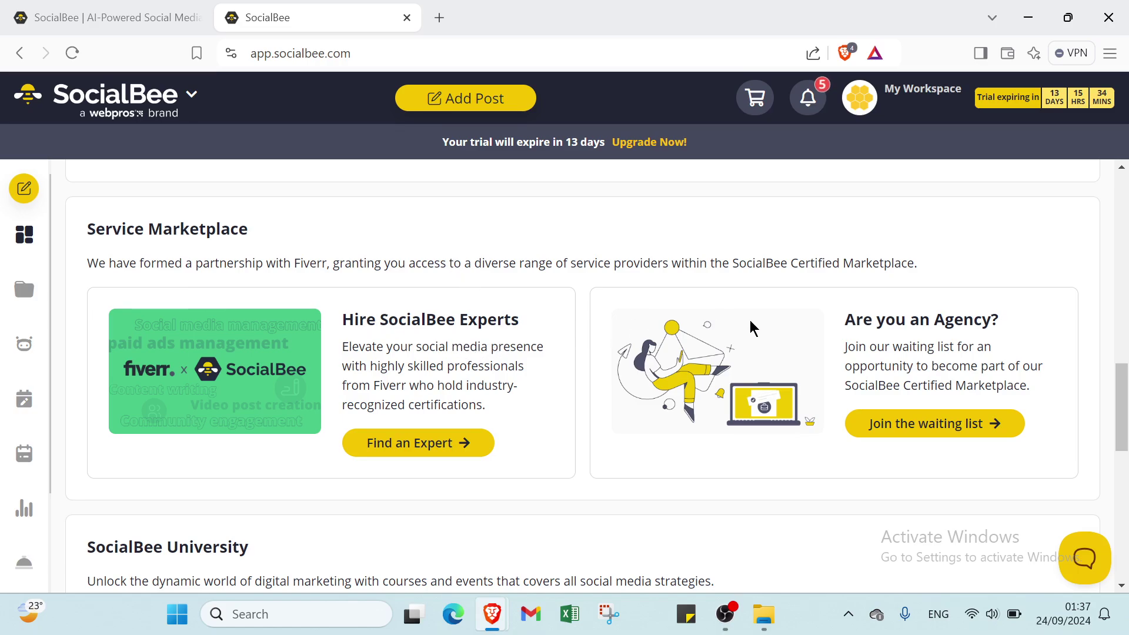
scroll(454, 489, "down", 2)
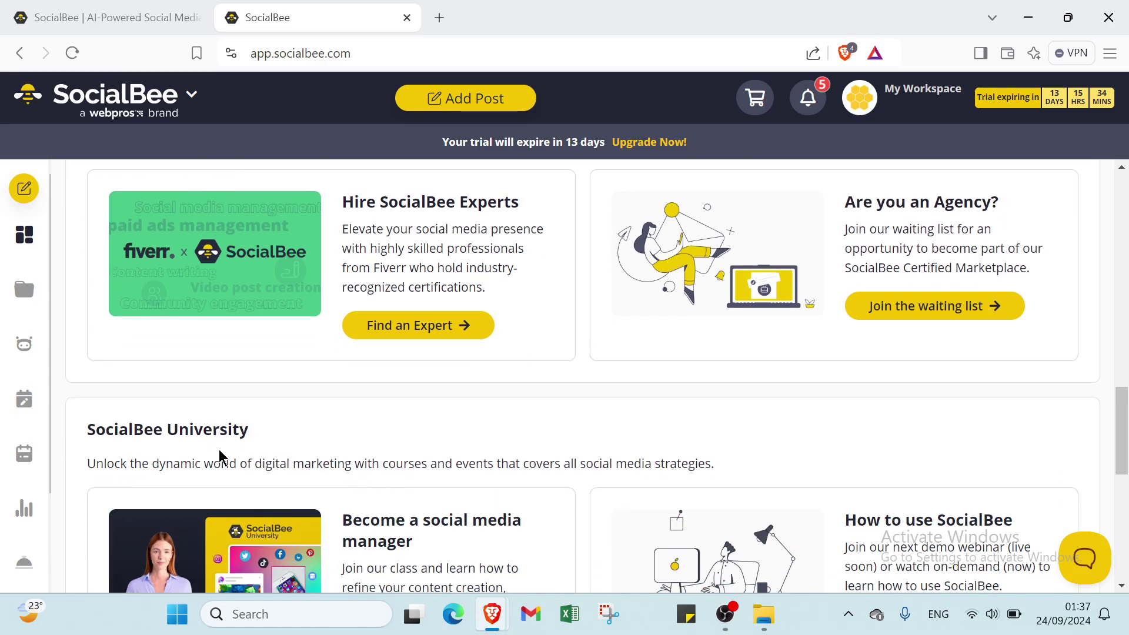
scroll(221, 455, "down", 1)
scroll(221, 454, "down", 2)
scroll(295, 448, "down", 3)
scroll(323, 456, "down", 3)
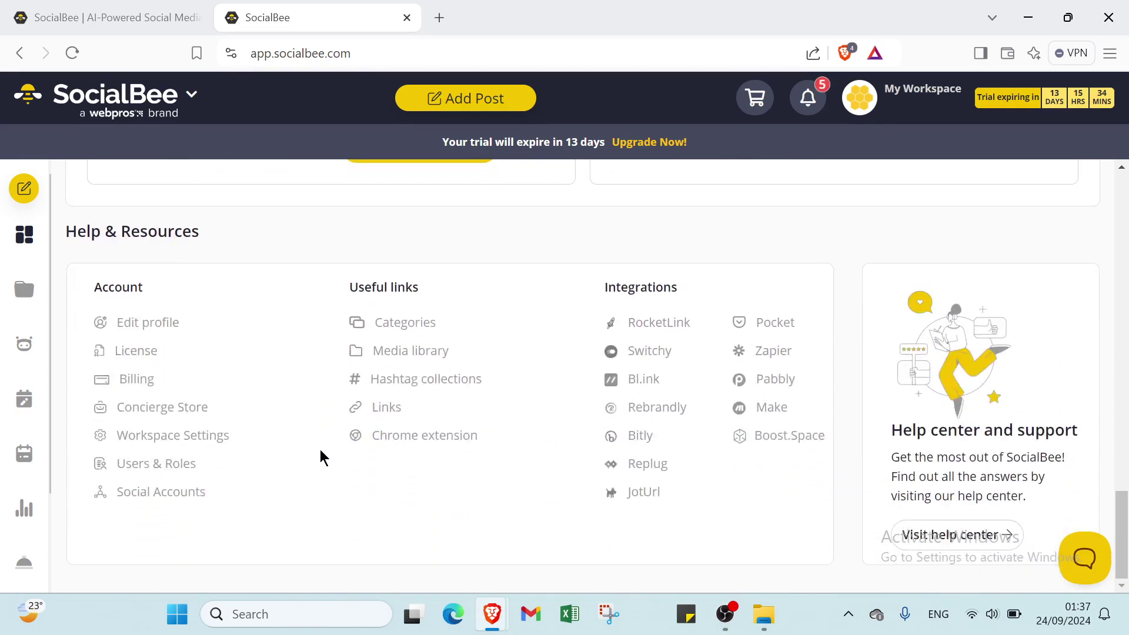
scroll(323, 457, "up", 5)
scroll(335, 468, "up", 4)
scroll(352, 499, "down", 3)
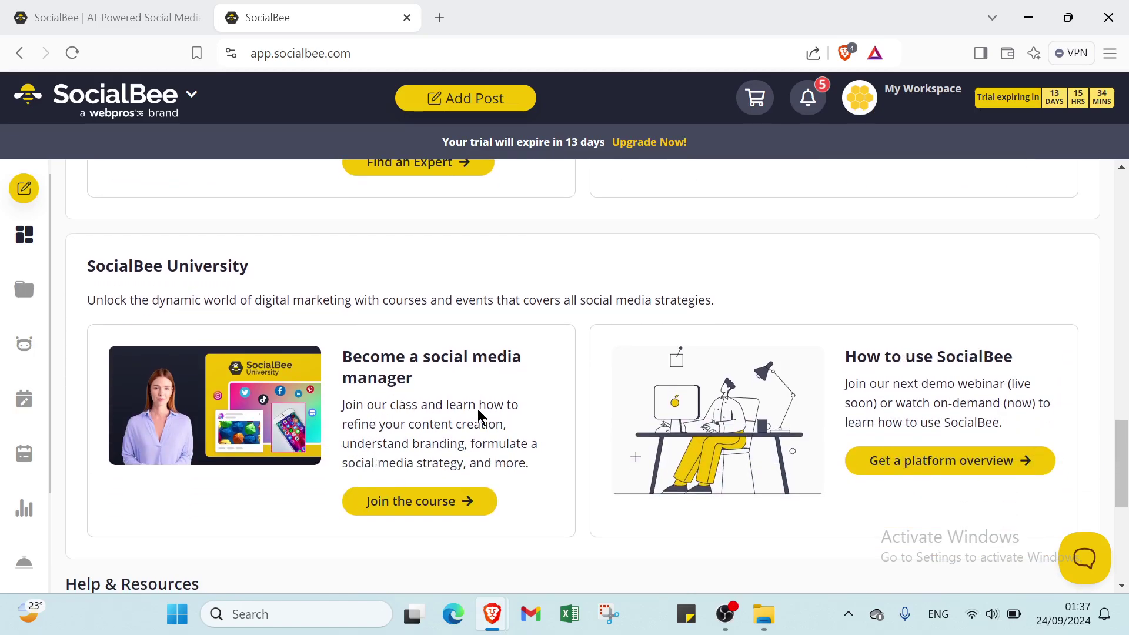
scroll(612, 447, "down", 5)
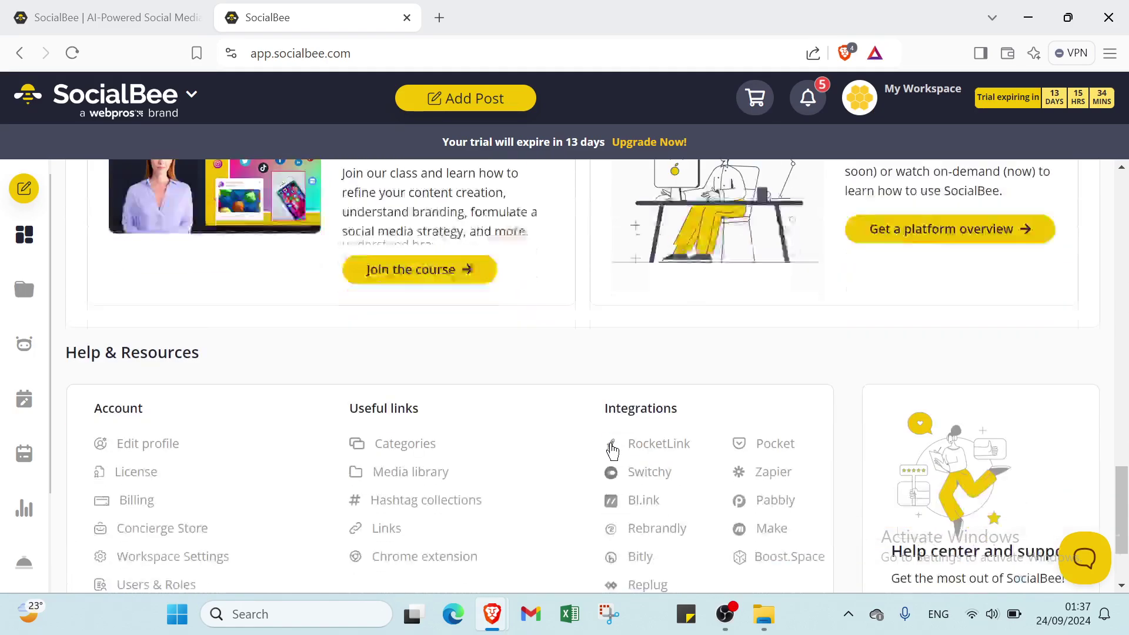
scroll(353, 399, "up", 2)
scroll(353, 399, "up", 4)
scroll(351, 401, "up", 3)
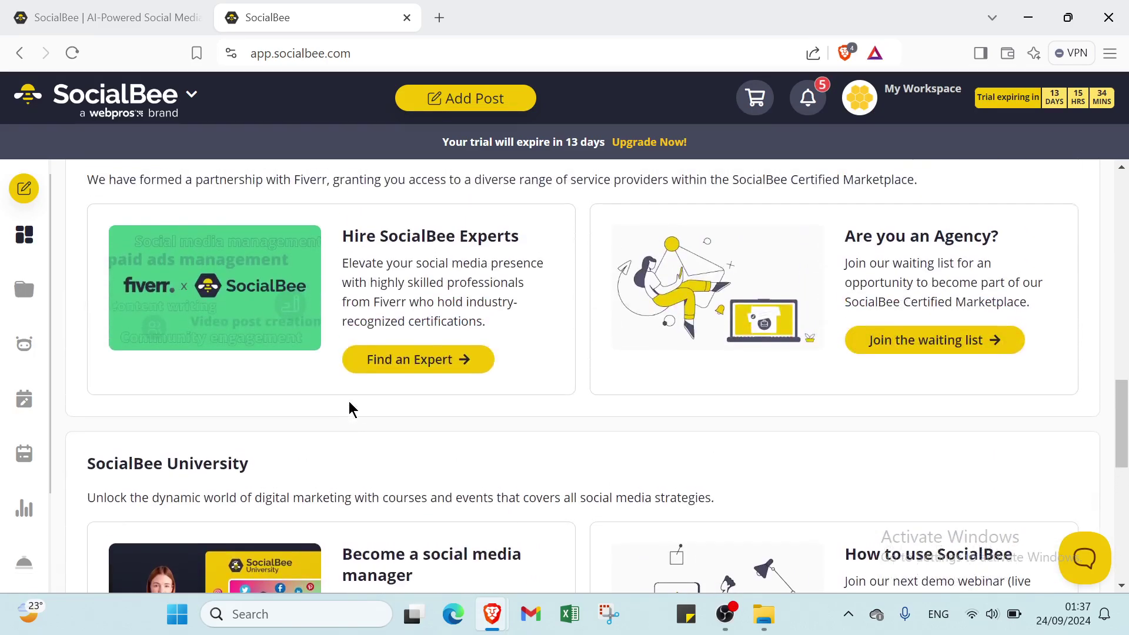
scroll(348, 405, "up", 2)
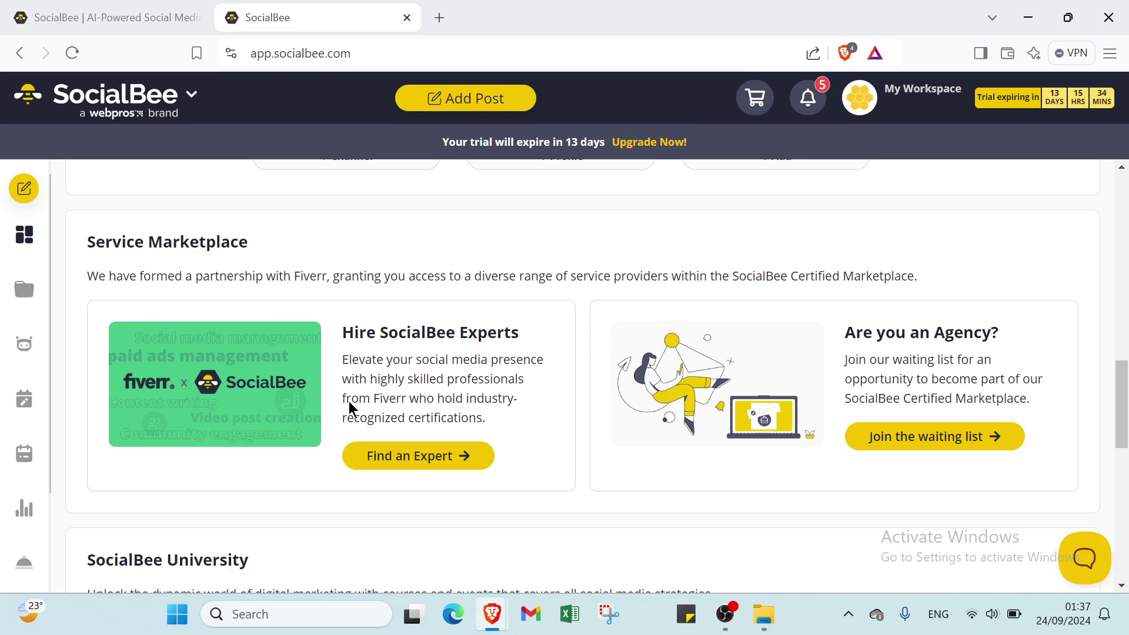
scroll(324, 446, "down", 3)
scroll(324, 445, "down", 4)
scroll(324, 452, "down", 3)
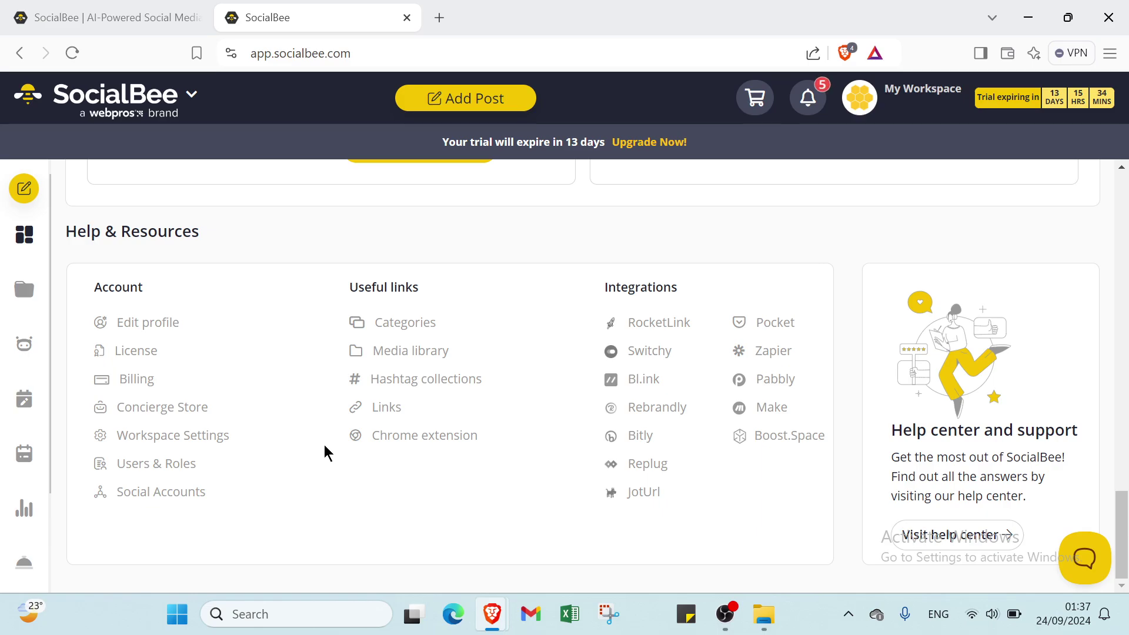
scroll(324, 451, "up", 4)
scroll(324, 450, "up", 1)
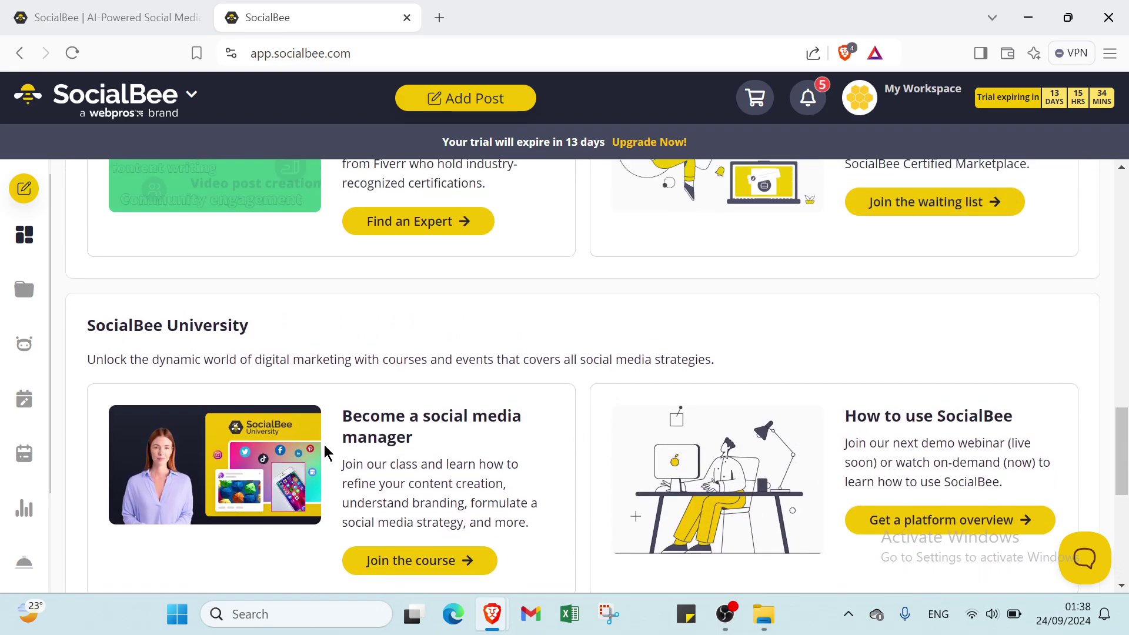
scroll(323, 450, "up", 1)
scroll(324, 450, "up", 2)
scroll(324, 449, "up", 1)
scroll(323, 452, "up", 2)
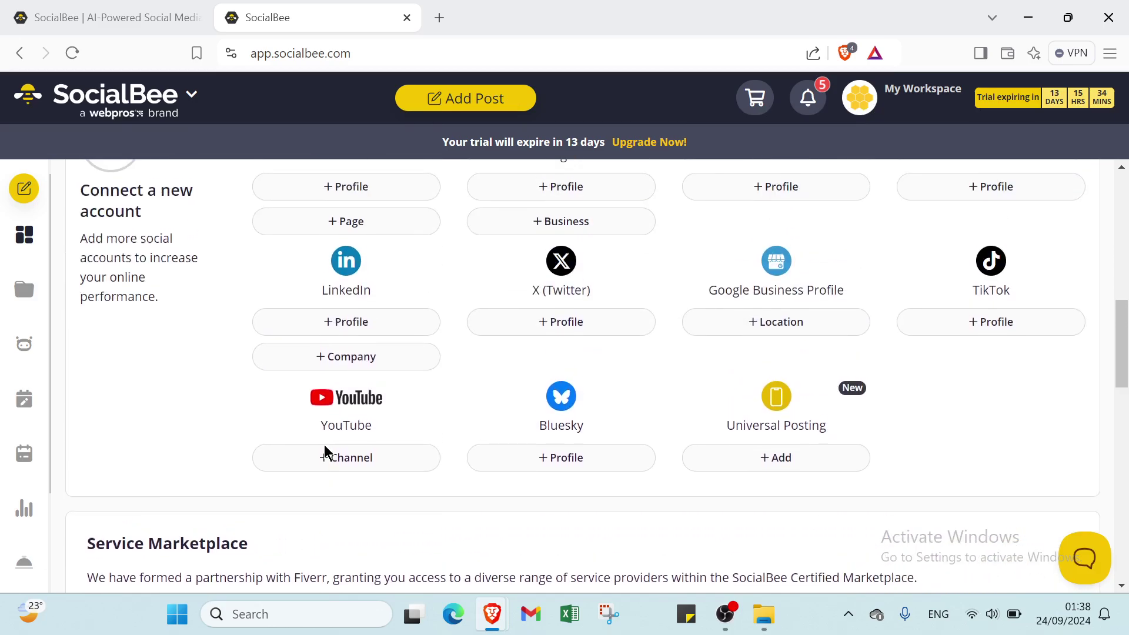
scroll(324, 452, "up", 2)
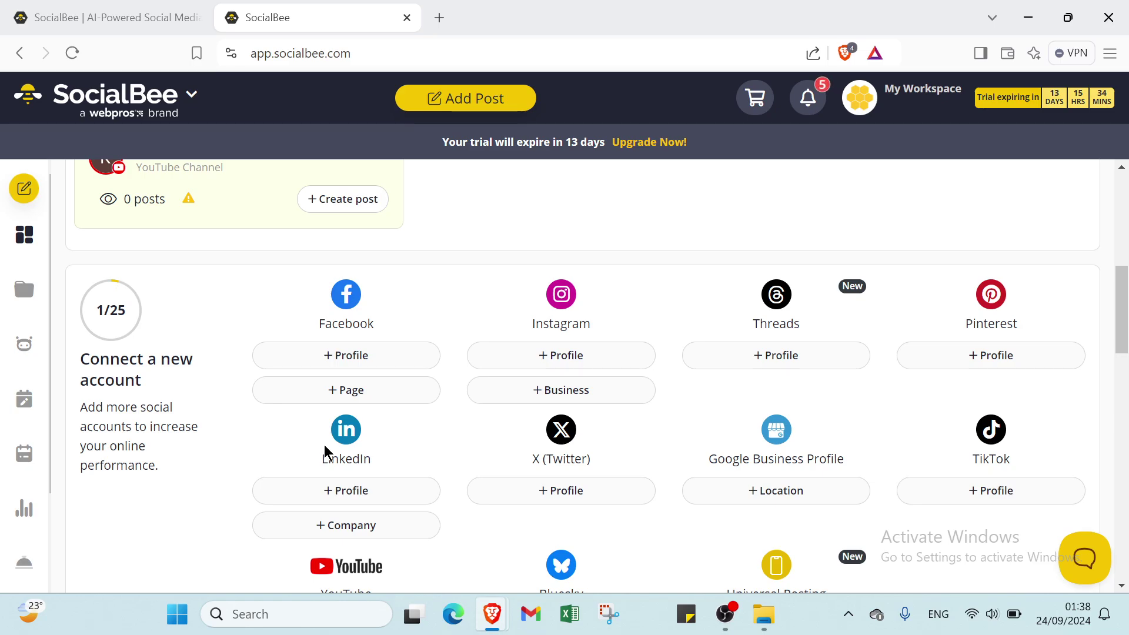
scroll(324, 452, "up", 1)
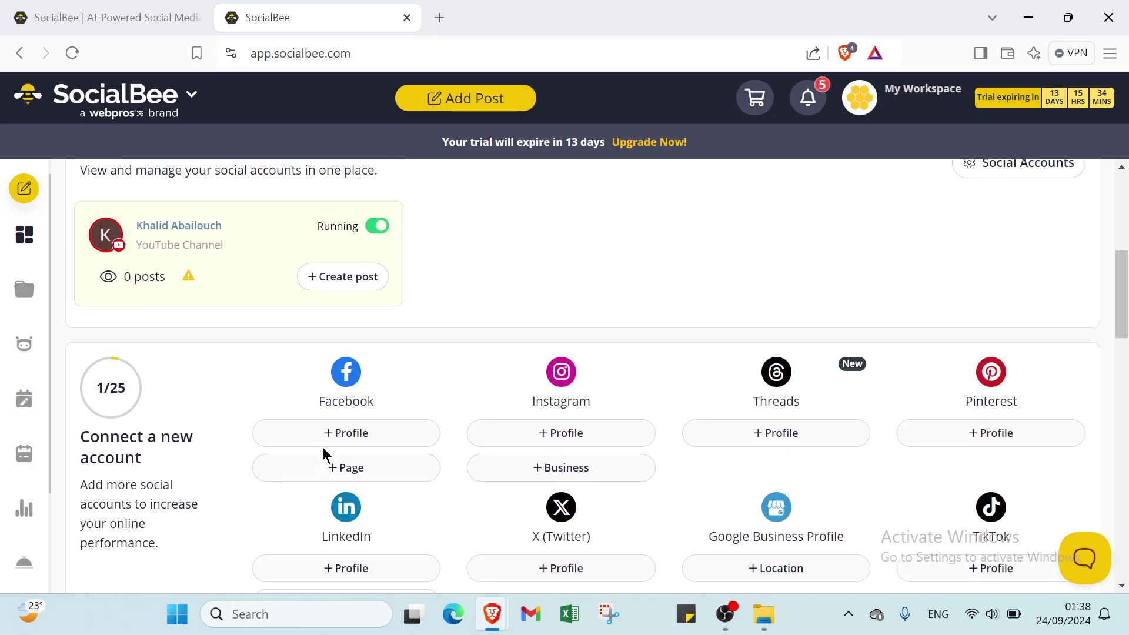
scroll(322, 447, "up", 2)
scroll(322, 447, "up", 2)
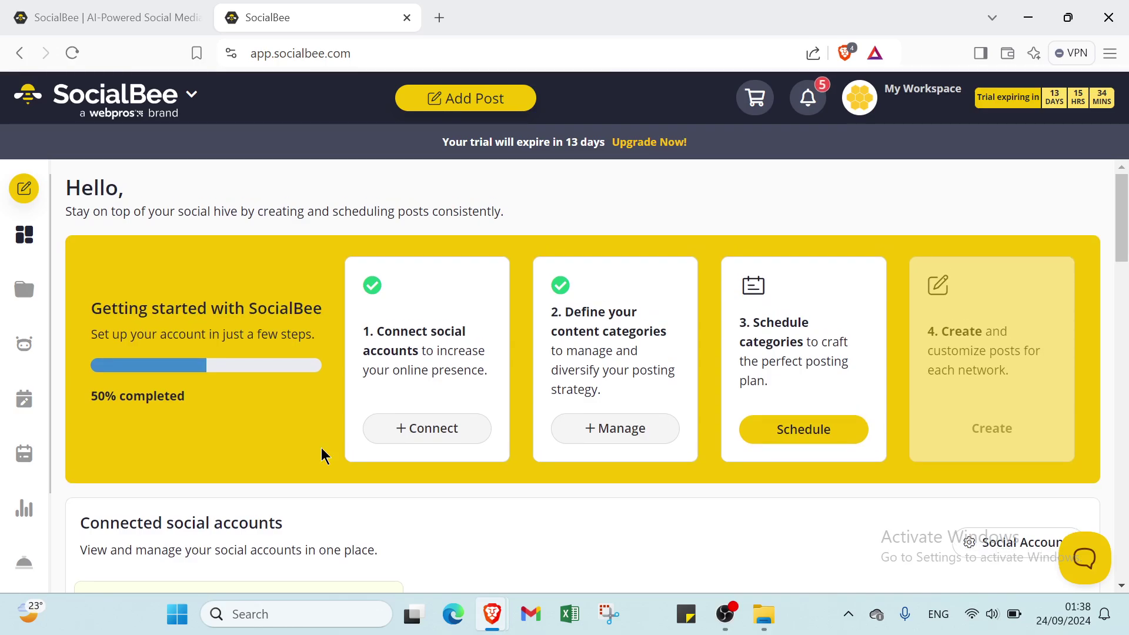
scroll(322, 456, "down", 2)
scroll(323, 455, "down", 1)
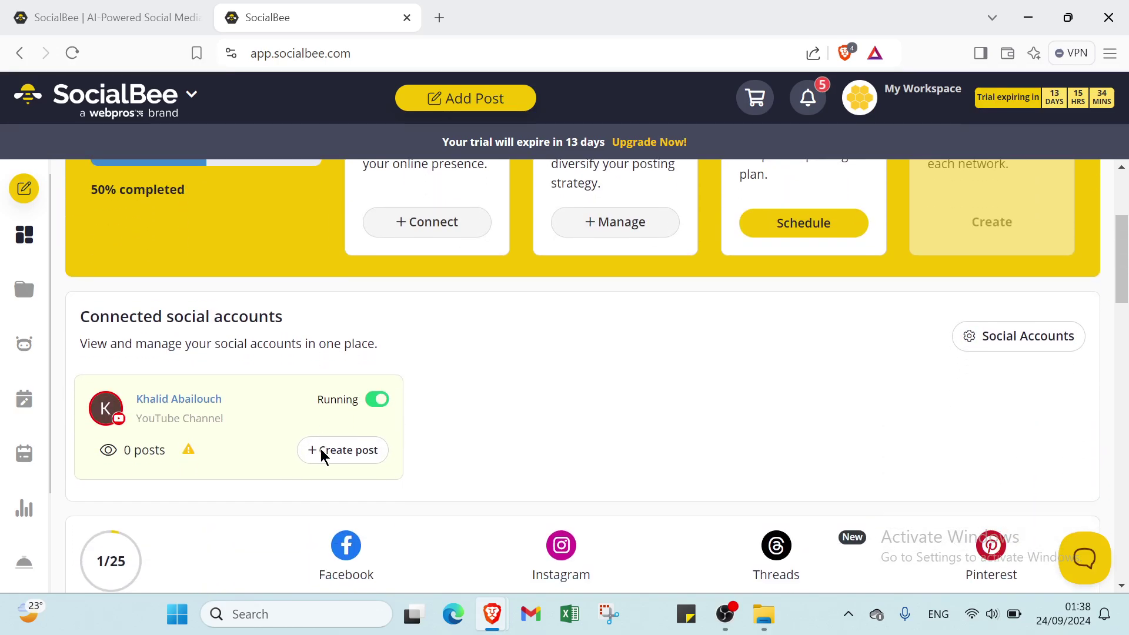
scroll(323, 456, "down", 1)
scroll(321, 452, "down", 1)
scroll(321, 452, "down", 2)
scroll(321, 452, "down", 1)
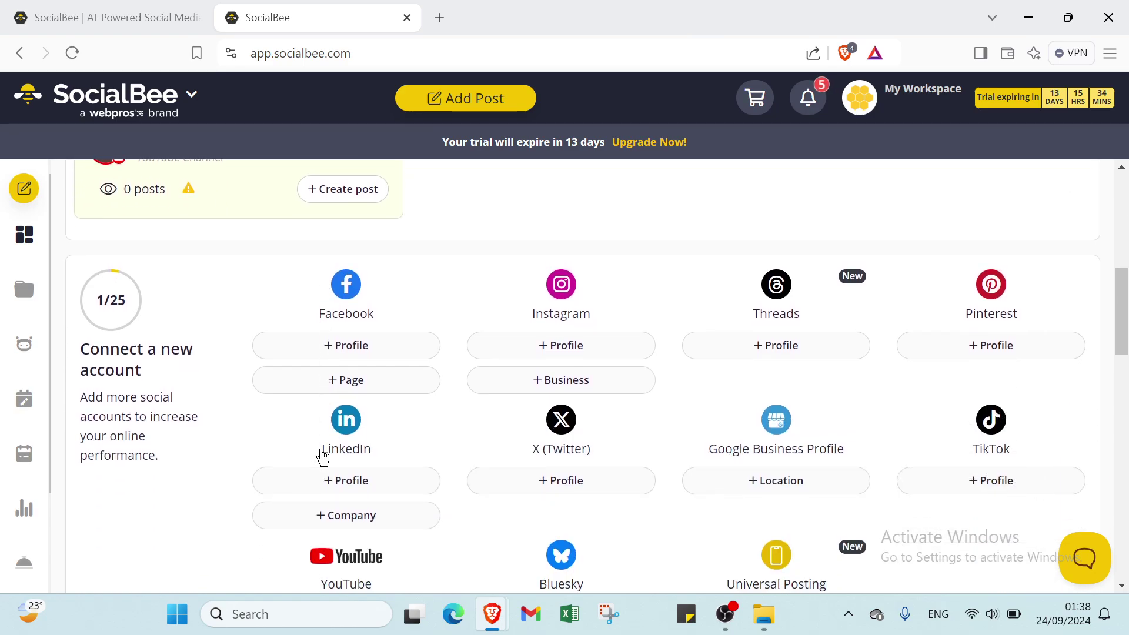
scroll(322, 457, "down", 1)
scroll(322, 455, "down", 1)
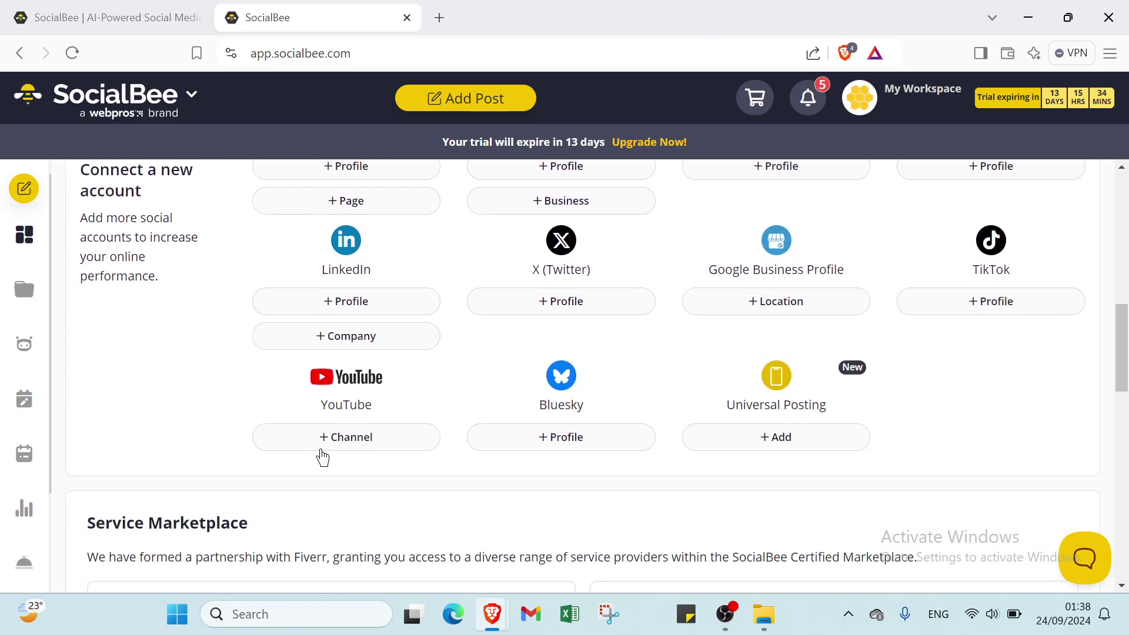
scroll(321, 453, "down", 1)
scroll(321, 449, "down", 1)
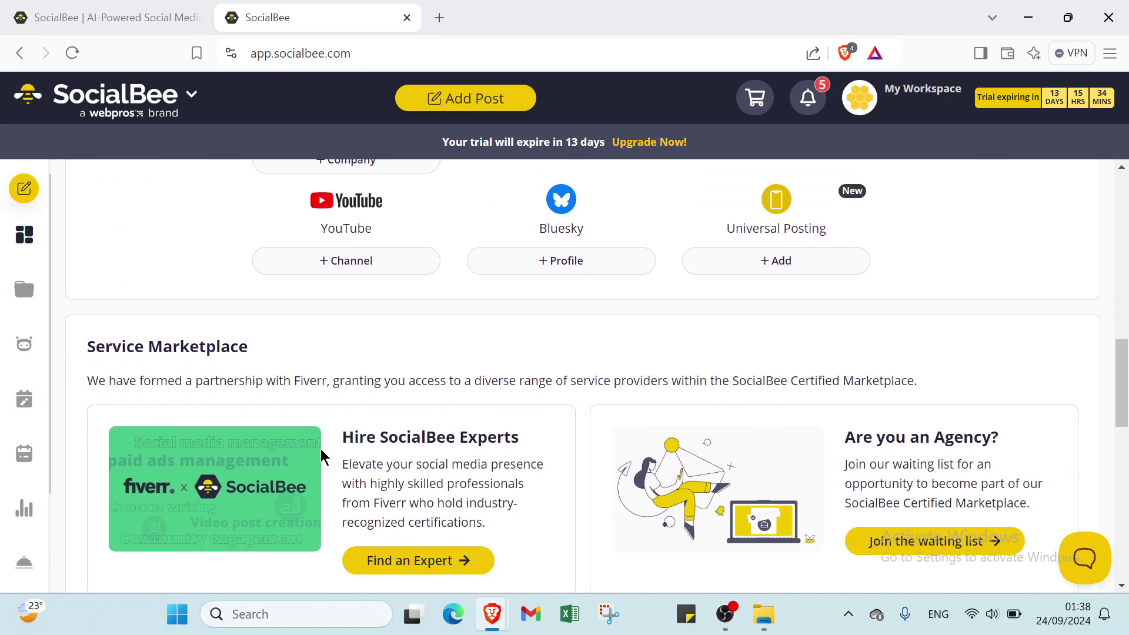
scroll(321, 449, "down", 1)
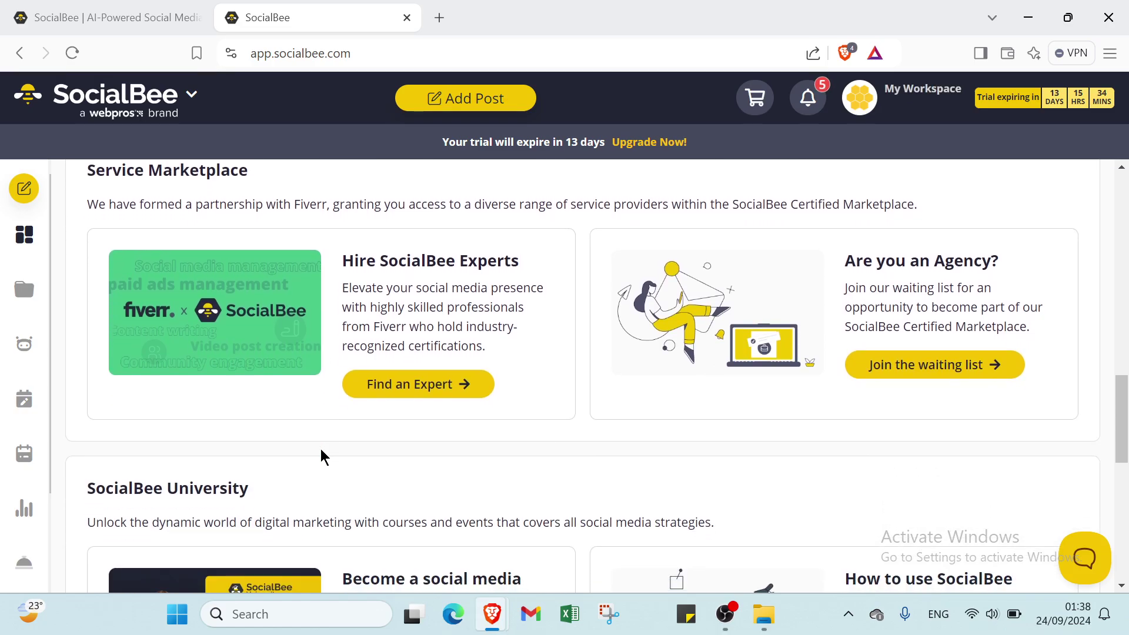
scroll(319, 455, "up", 1)
scroll(320, 455, "up", 1)
scroll(321, 455, "up", 1)
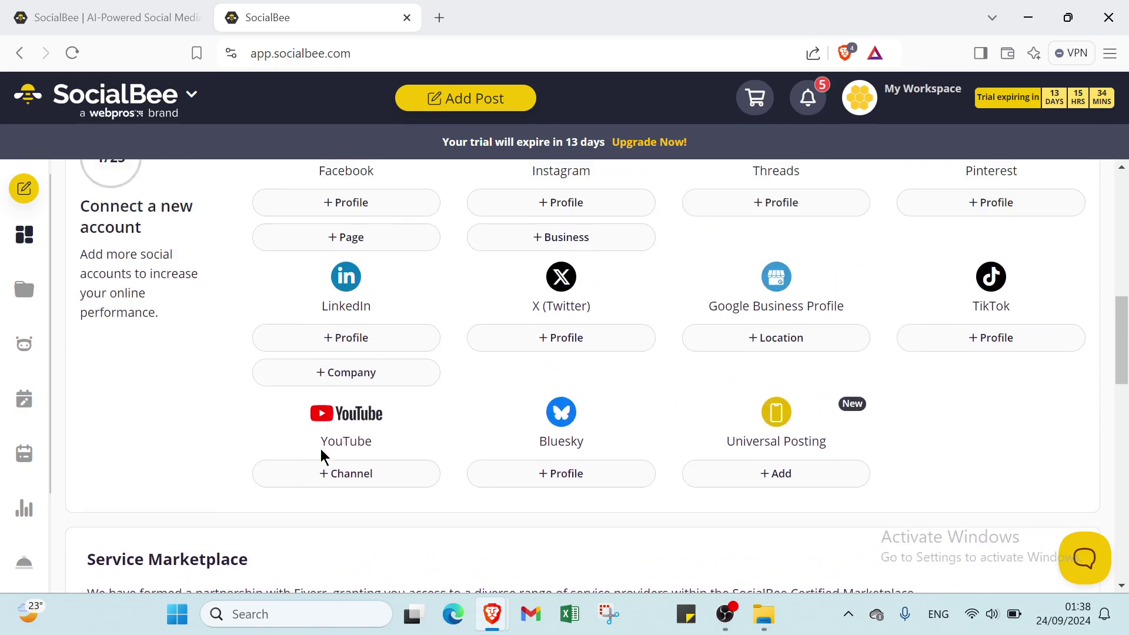
scroll(321, 455, "up", 2)
scroll(320, 455, "up", 2)
scroll(320, 455, "up", 1)
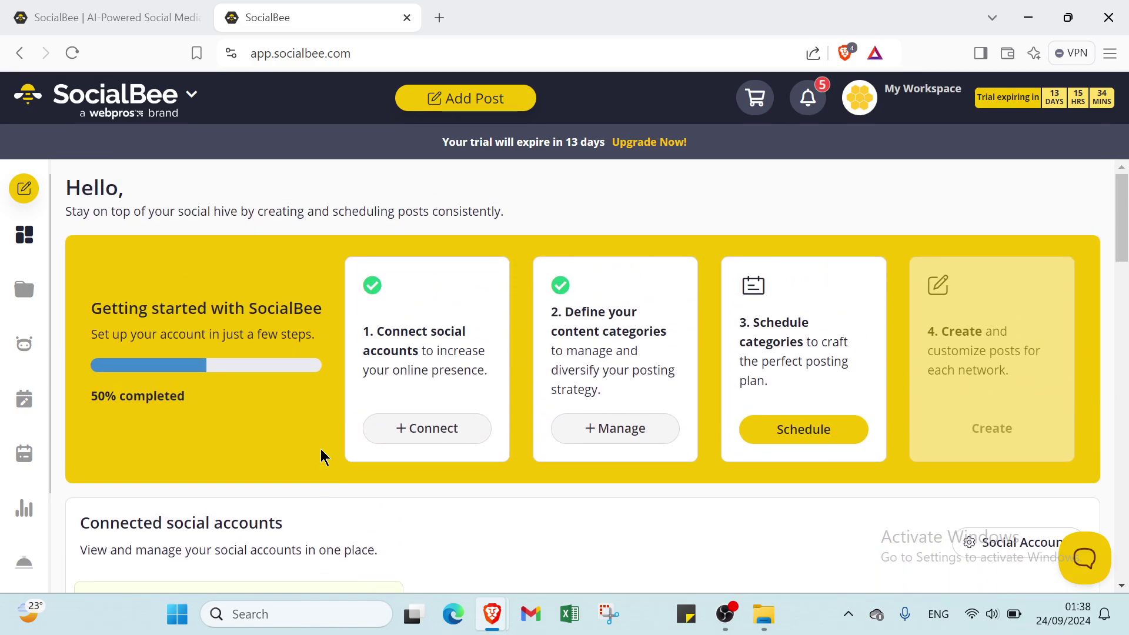
scroll(321, 455, "down", 1)
scroll(320, 455, "down", 2)
scroll(320, 455, "down", 2)
scroll(321, 455, "down", 1)
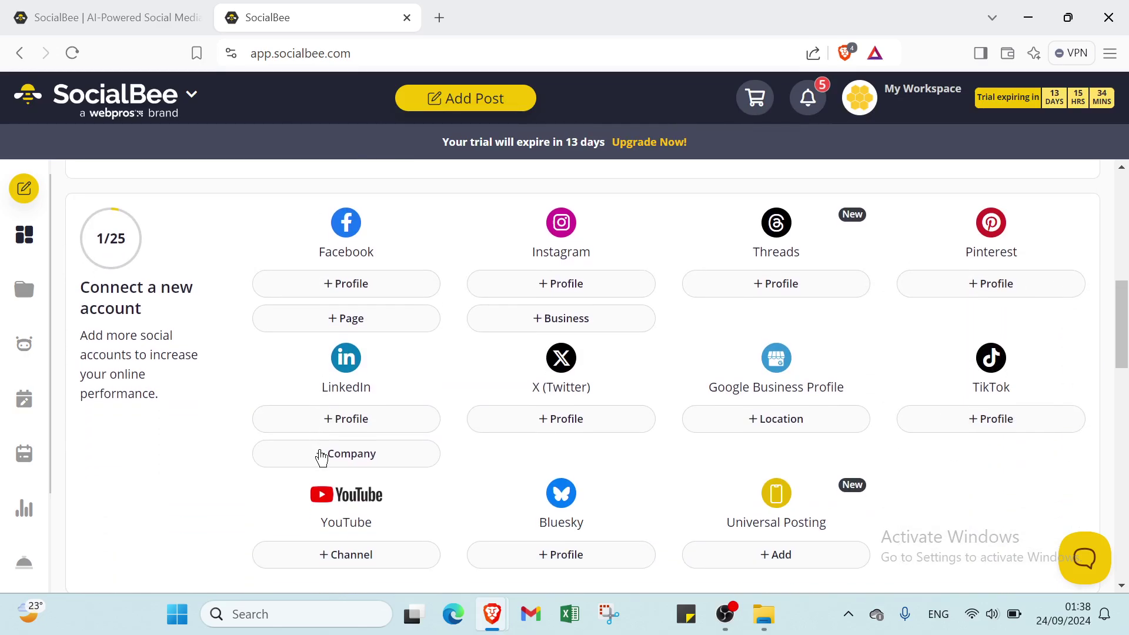
scroll(321, 456, "down", 1)
scroll(320, 455, "down", 1)
scroll(320, 455, "down", 1)
scroll(321, 455, "down", 1)
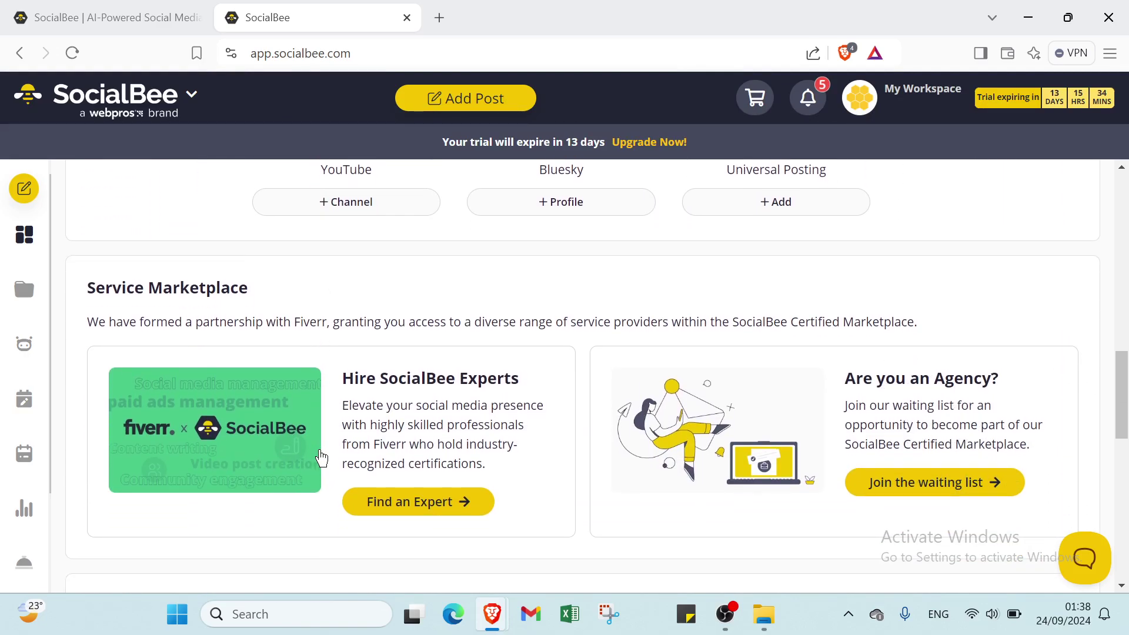
scroll(319, 450, "down", 1)
scroll(319, 450, "down", 1)
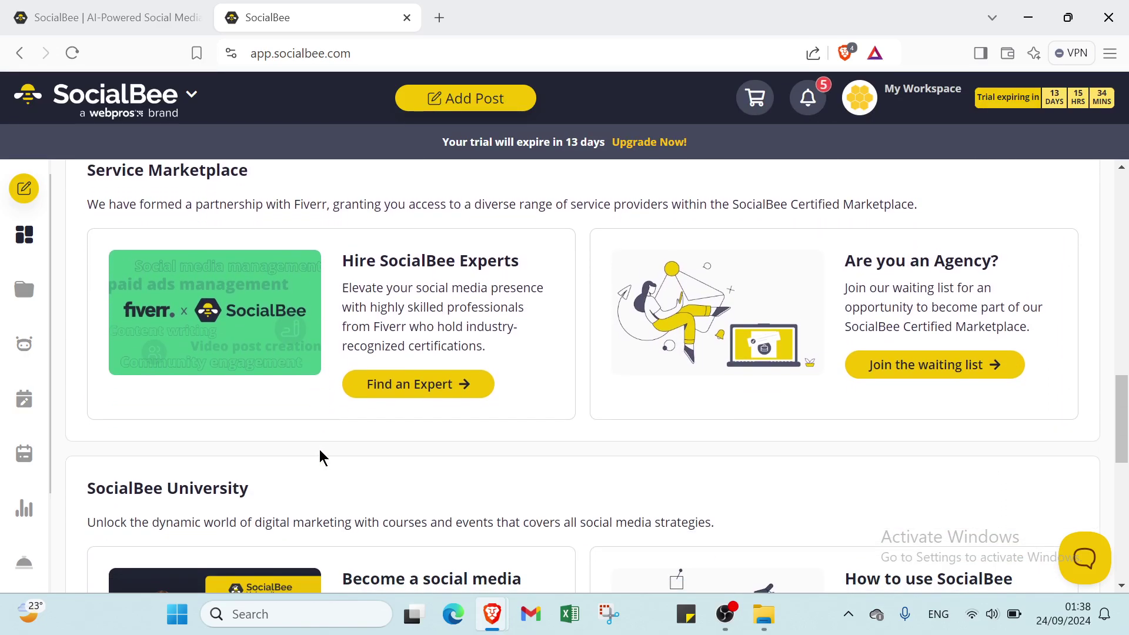
scroll(319, 450, "up", 1)
scroll(320, 450, "up", 2)
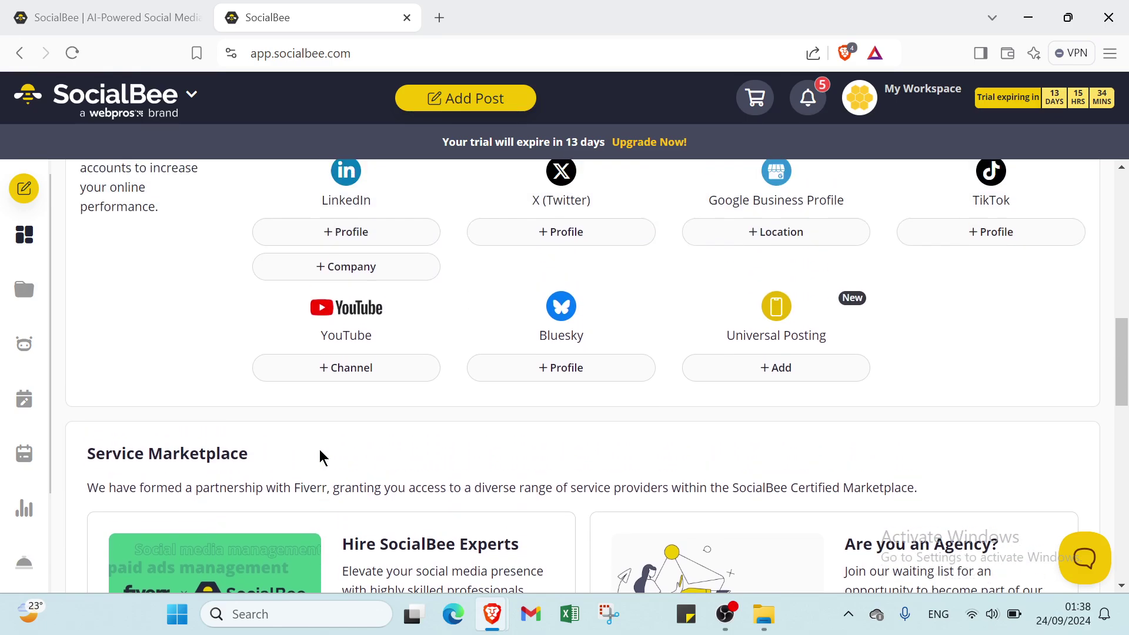
scroll(319, 455, "up", 2)
scroll(320, 455, "up", 2)
scroll(320, 455, "up", 2)
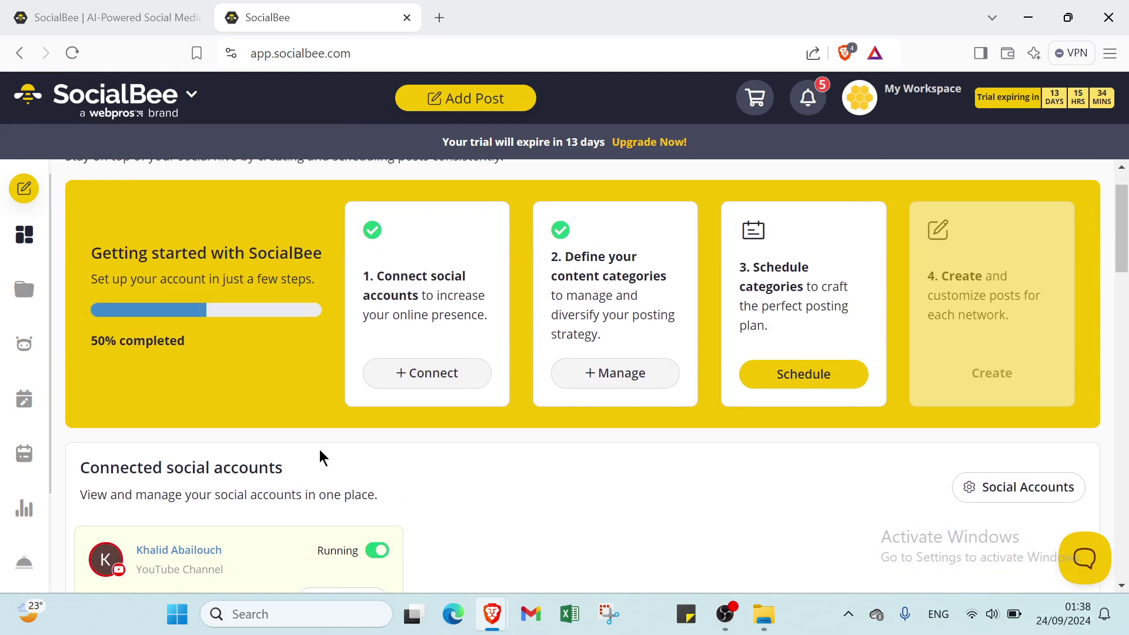
scroll(319, 455, "up", 1)
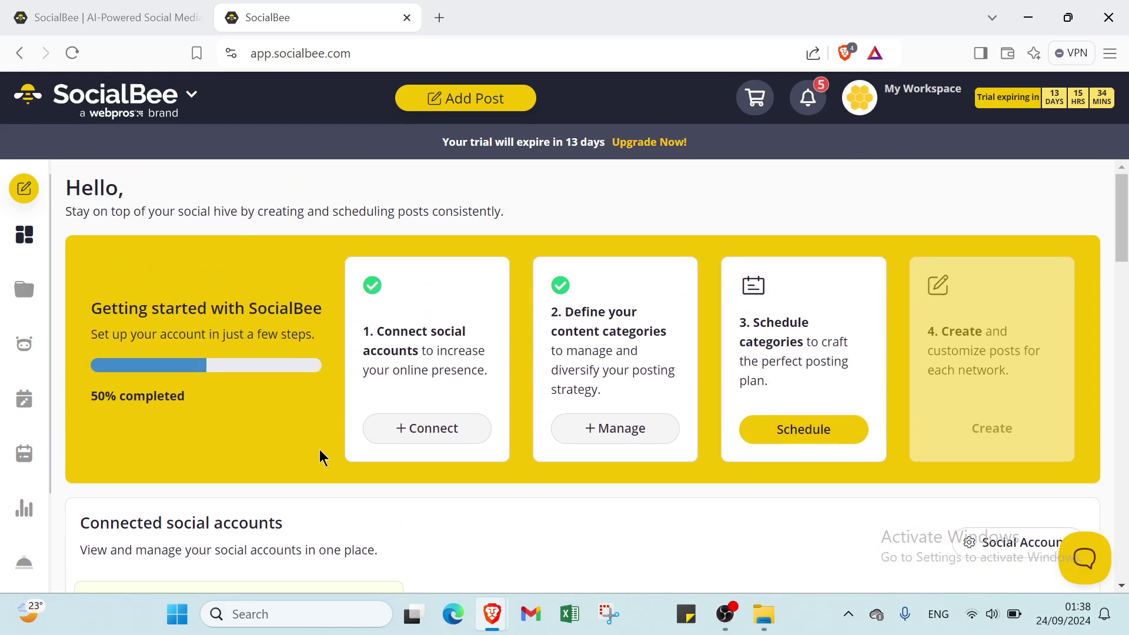
scroll(291, 442, "down", 2)
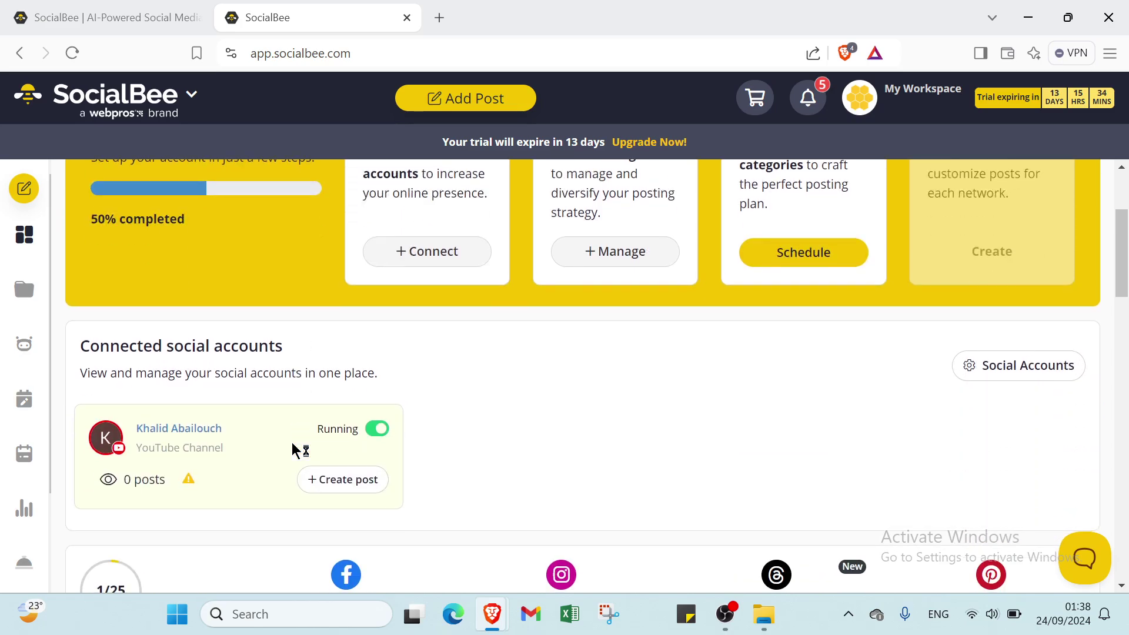
scroll(292, 441, "down", 2)
scroll(292, 442, "up", 4)
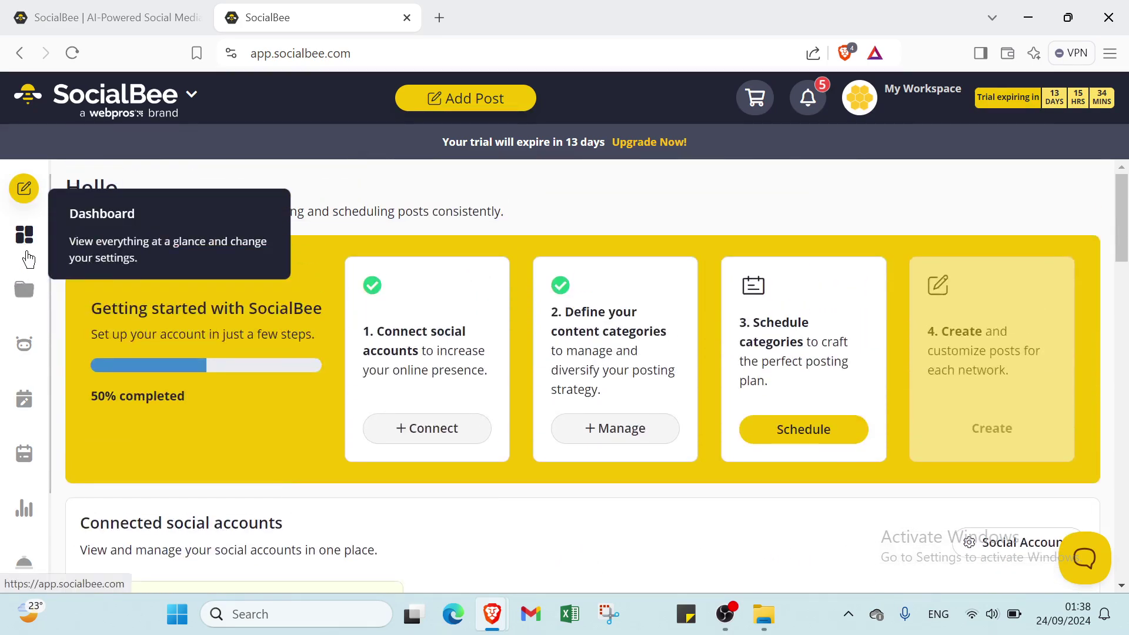
Open Content categories and start a new category, focusing the Category Name and Description fields
left_click(19, 297)
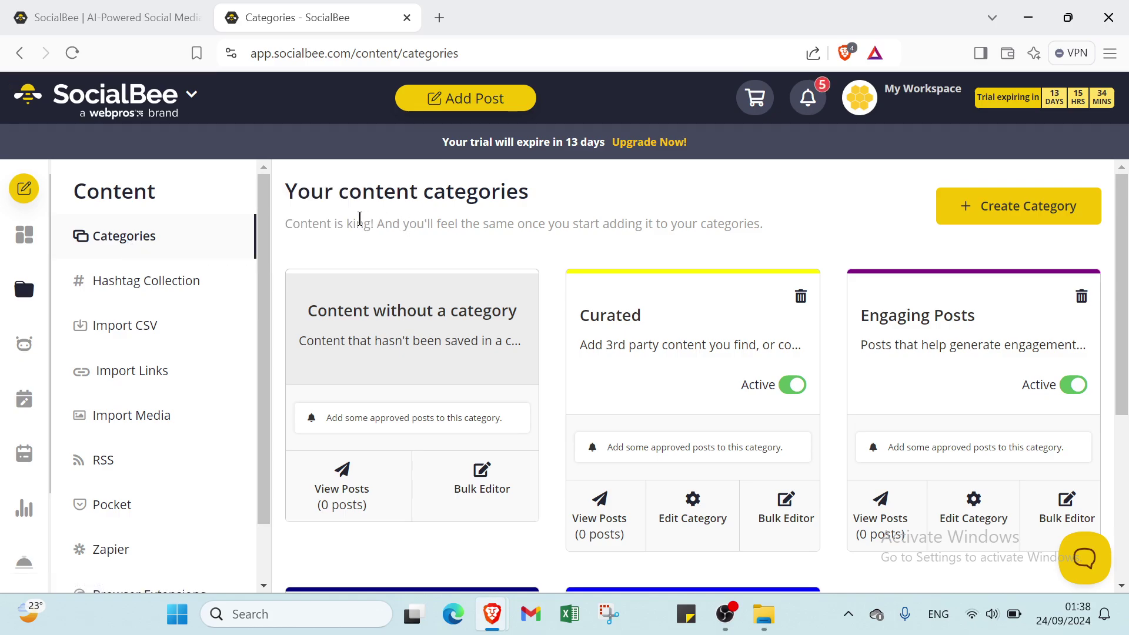
left_click(1008, 210)
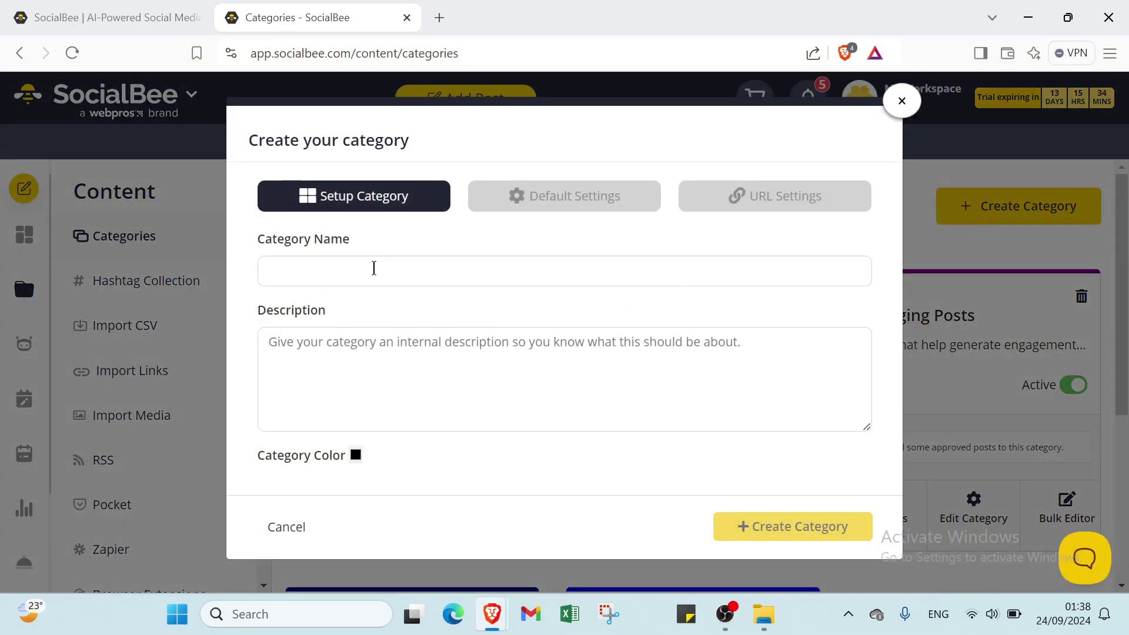
left_click(374, 268)
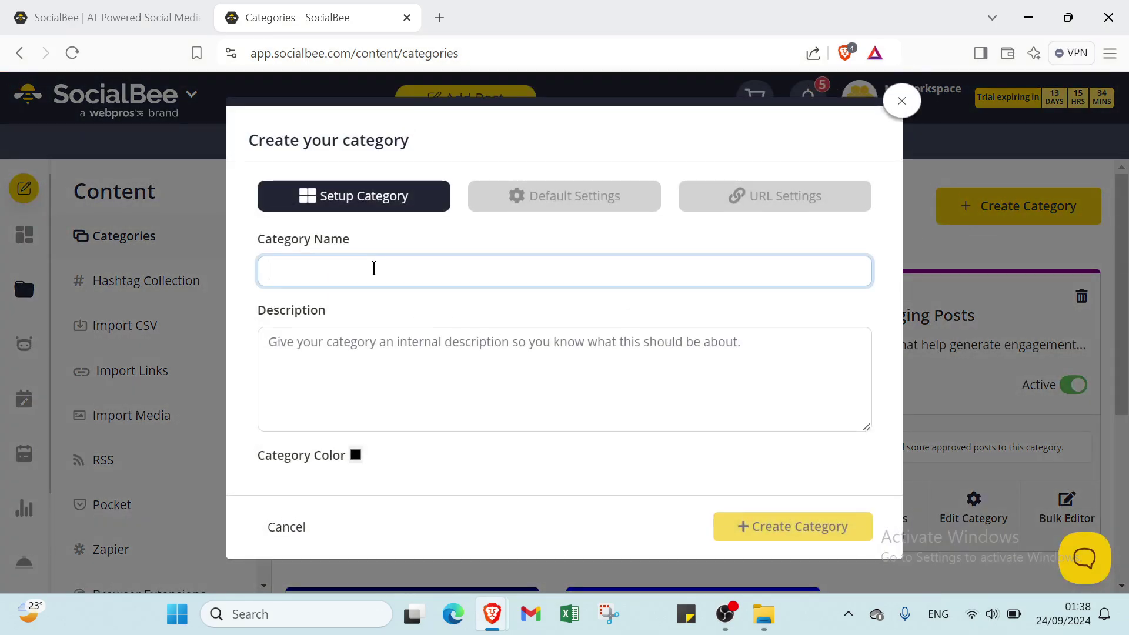
left_click(351, 343)
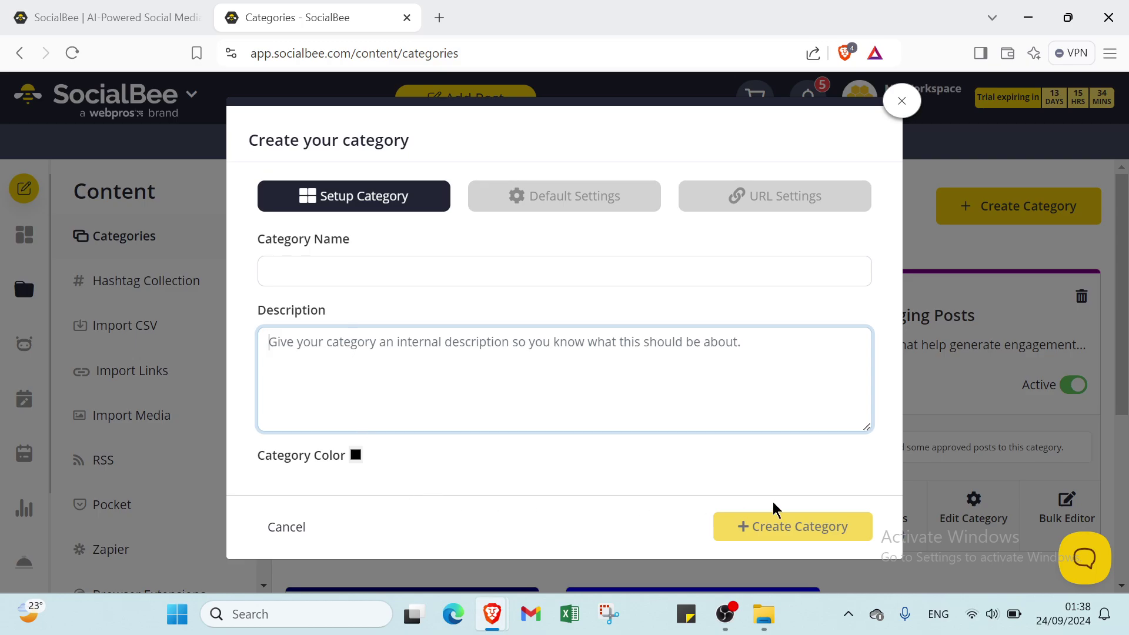
Cancel the new category, then open and dismiss an empty Add Hashtag Collection form
left_click(902, 100)
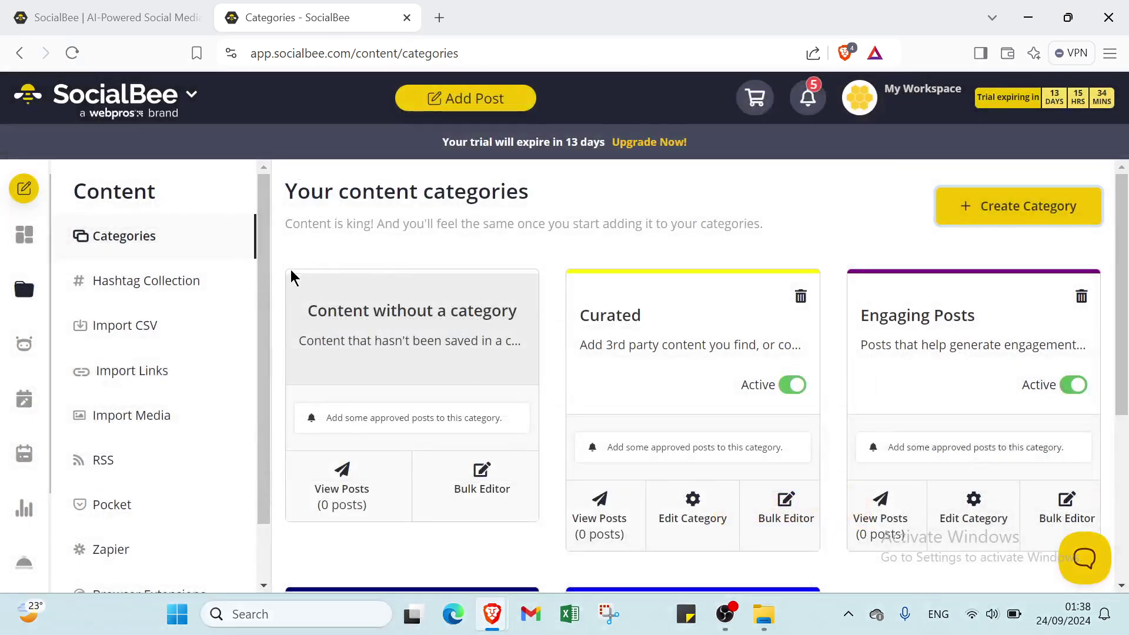
left_click(123, 283)
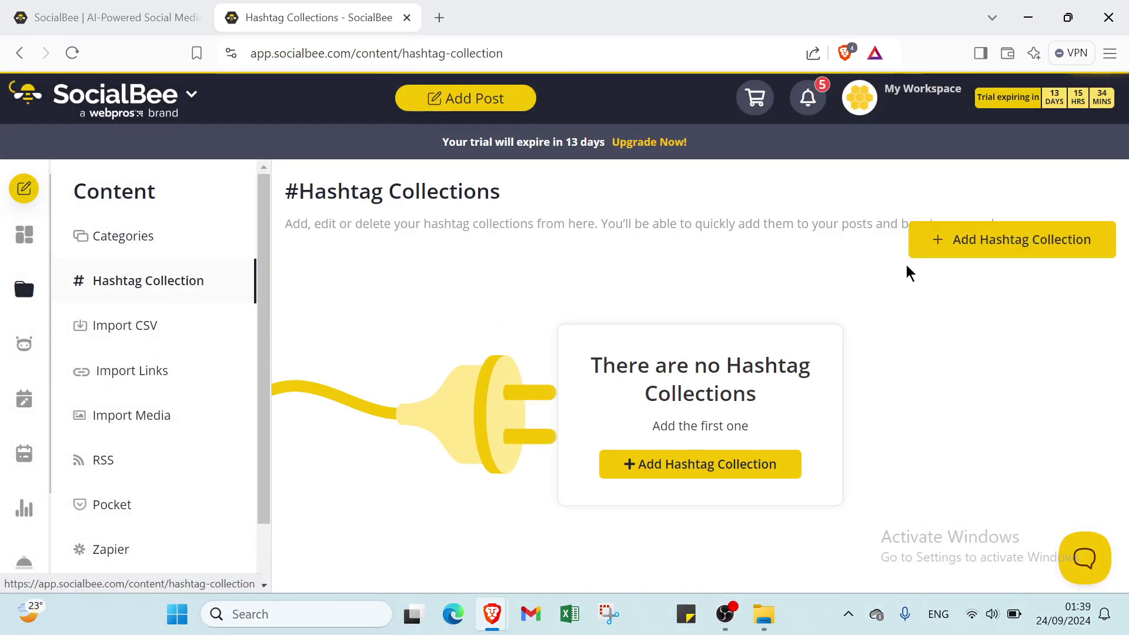
left_click(979, 245)
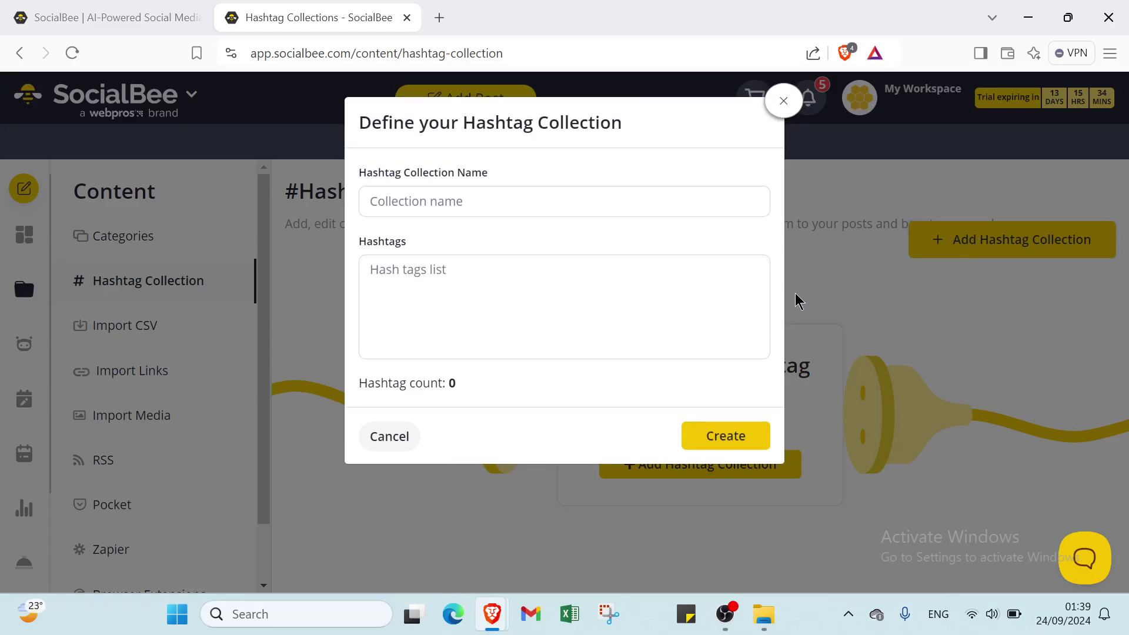
left_click(507, 200)
left_click(487, 276)
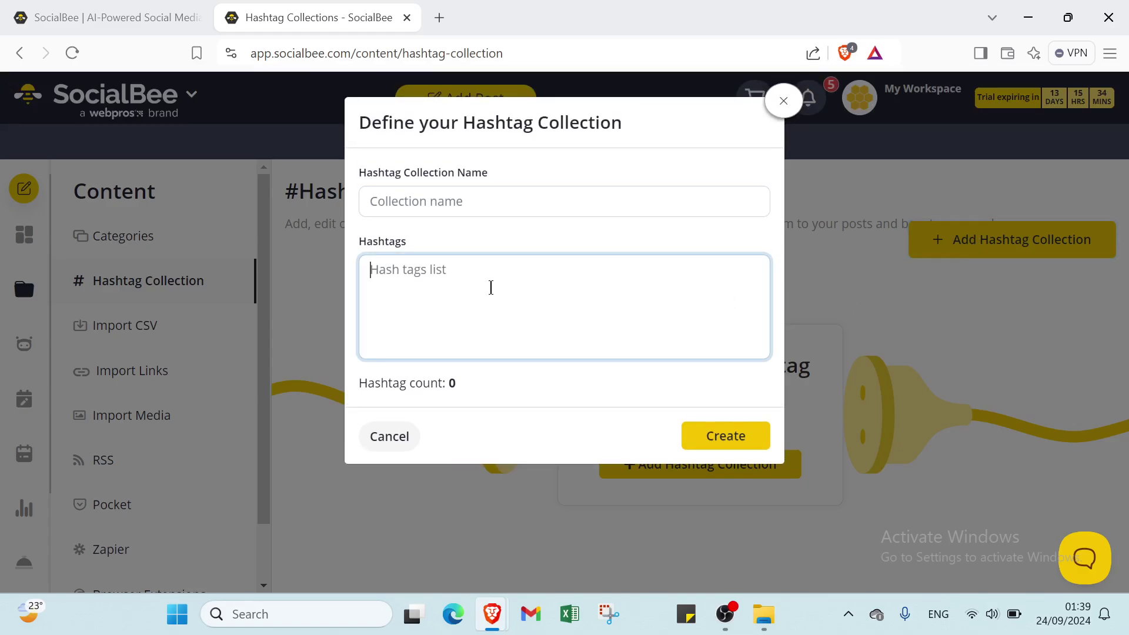
left_click(781, 99)
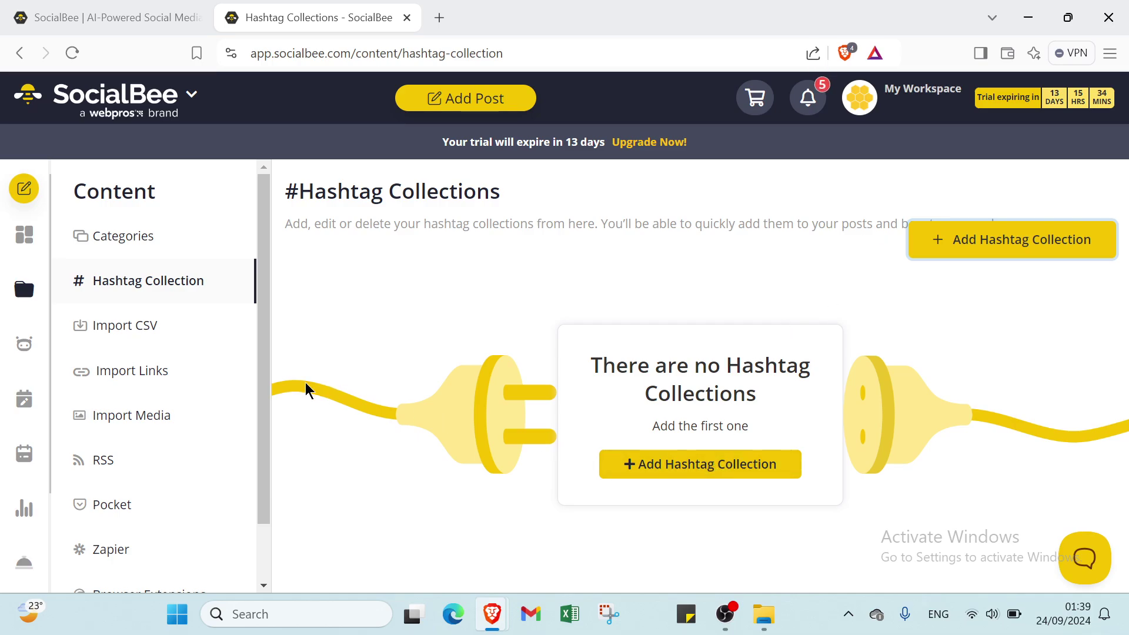
Look over the Import CSV page, then go to Import Links
left_click(177, 333)
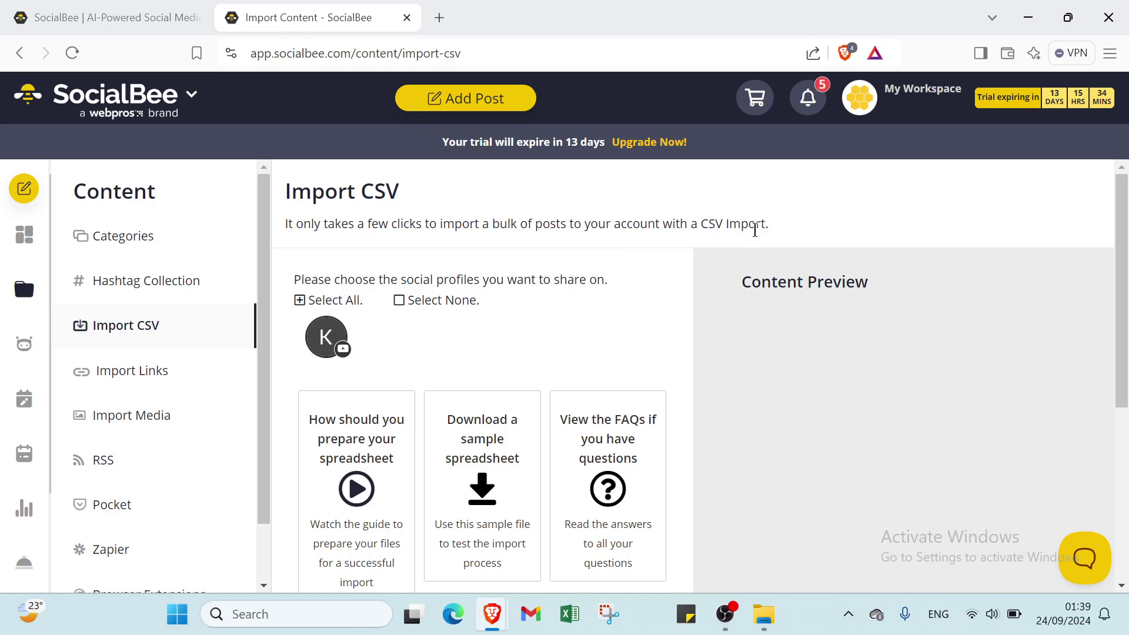
left_click(196, 370)
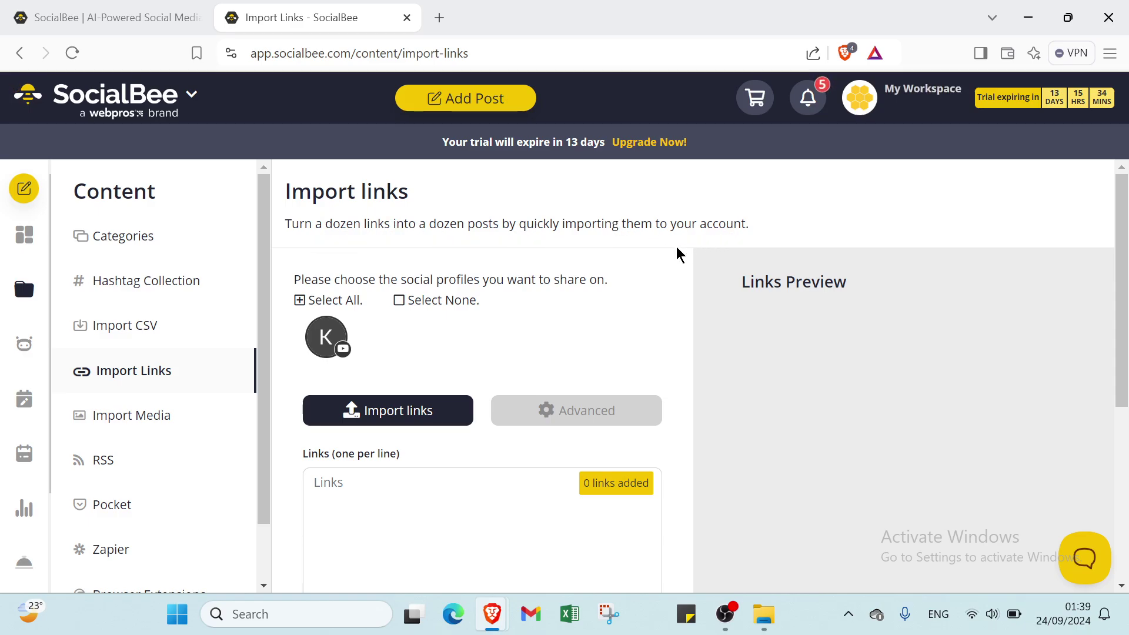
Check the Links box, Category dropdown and Append Text field, then go to Import Media
left_click(376, 488)
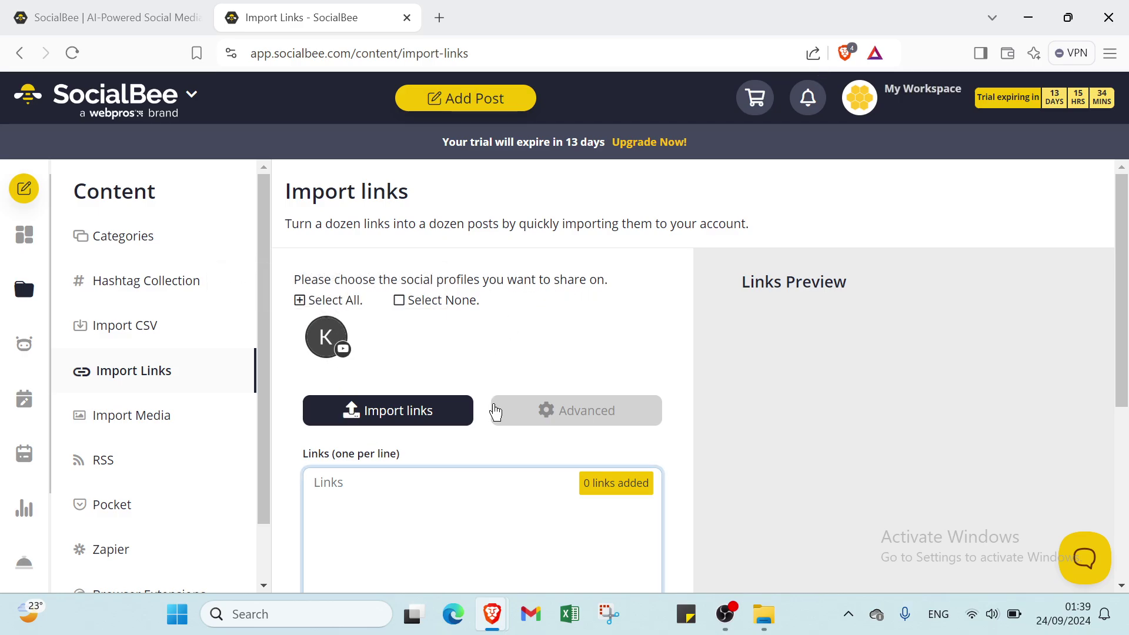
scroll(494, 411, "down", 4)
left_click(444, 403)
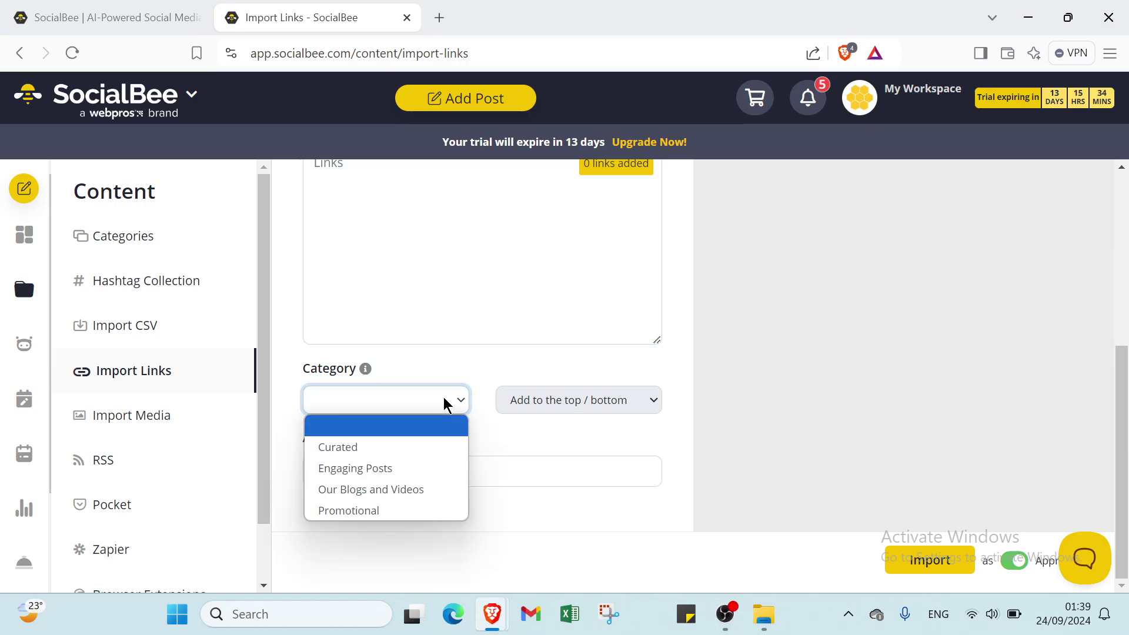
left_click(386, 465)
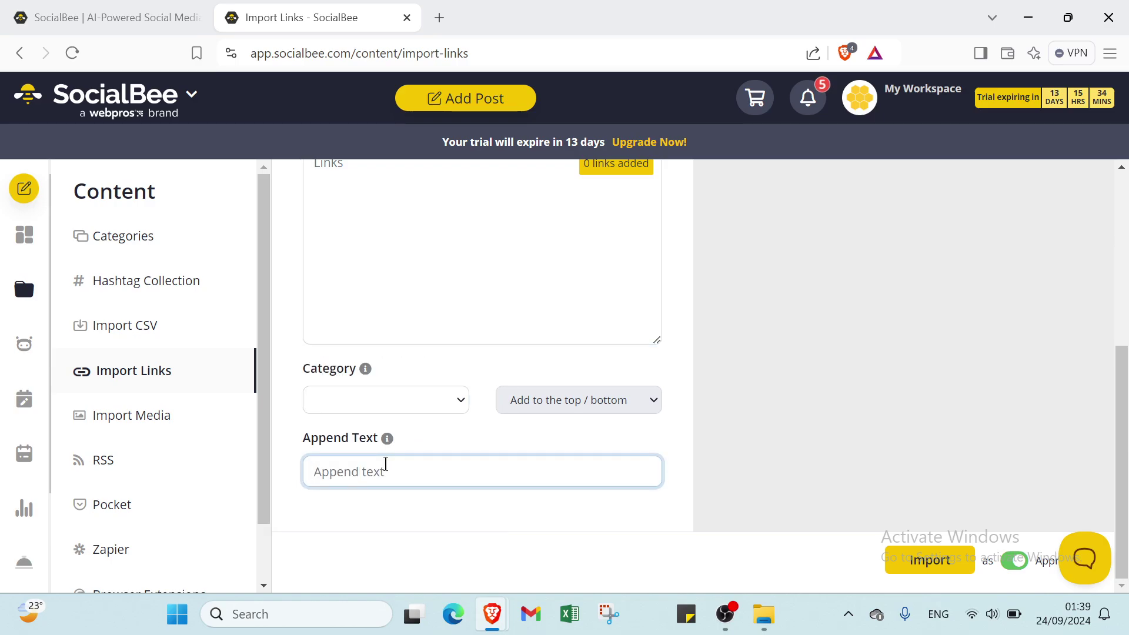
left_click(156, 406)
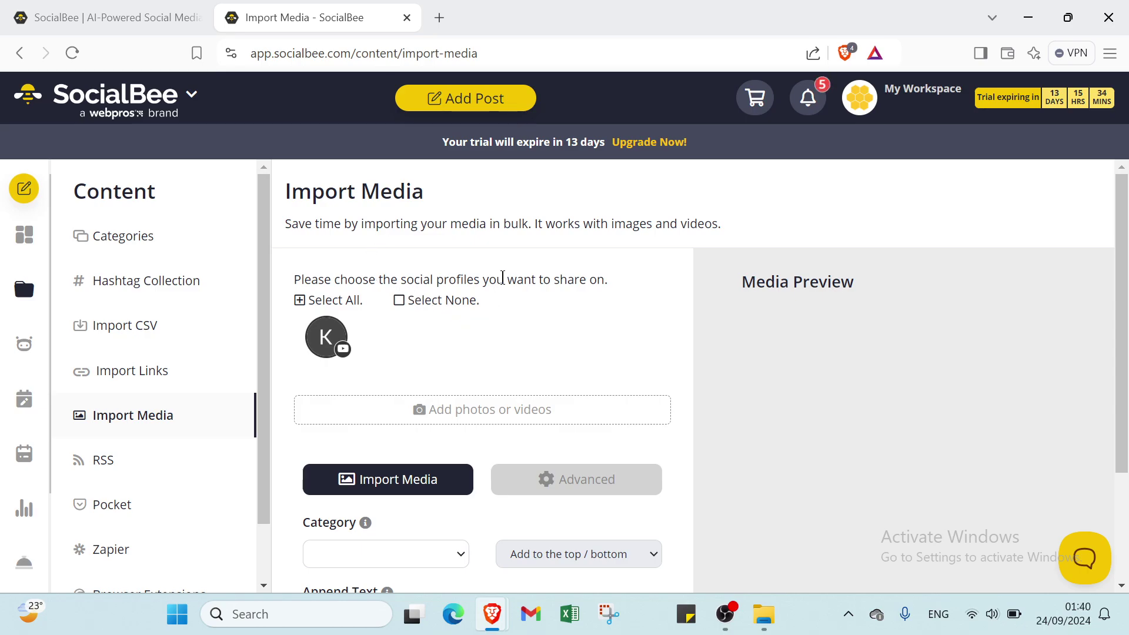
scroll(579, 294, "down", 2)
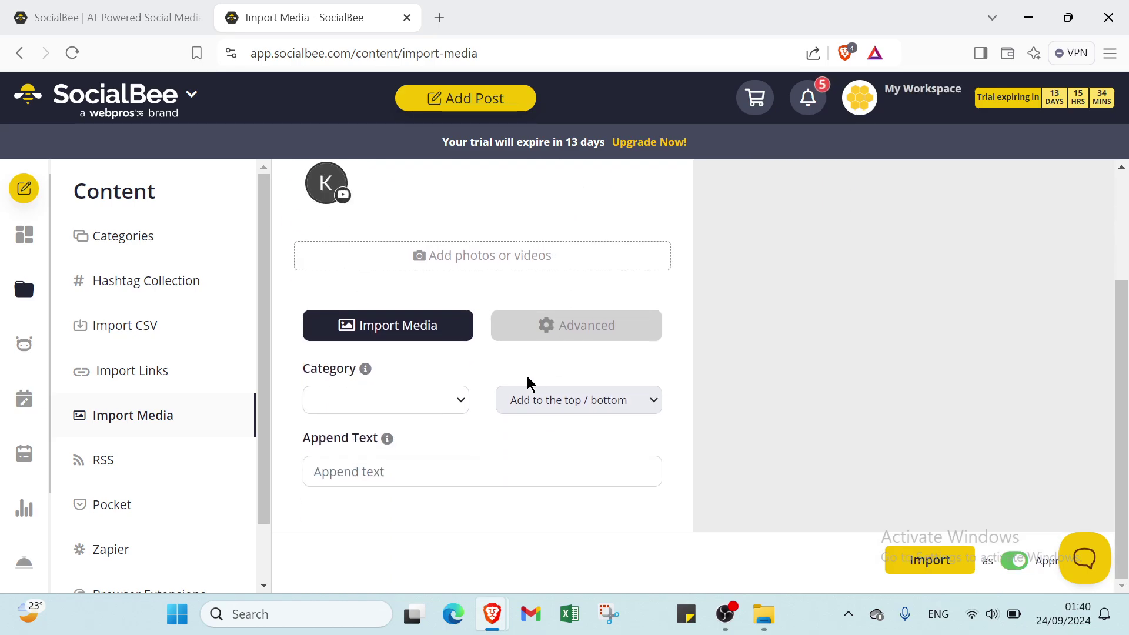
scroll(447, 524, "up", 2)
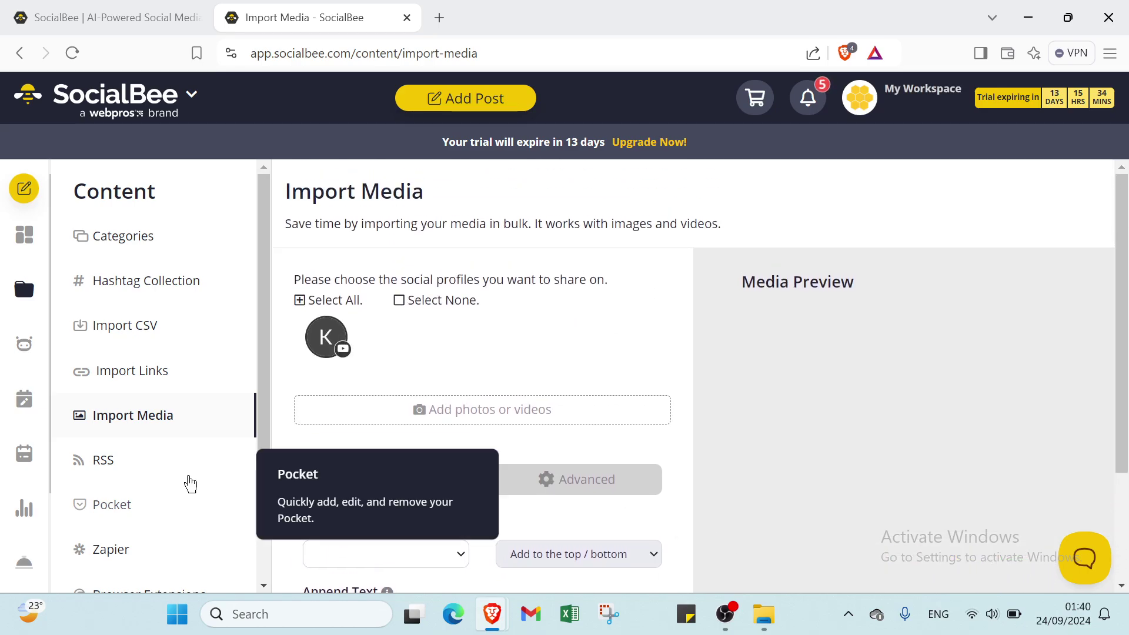
Look at RSS Feeds, then reach the Pocket page showing the no-account error
left_click(165, 467)
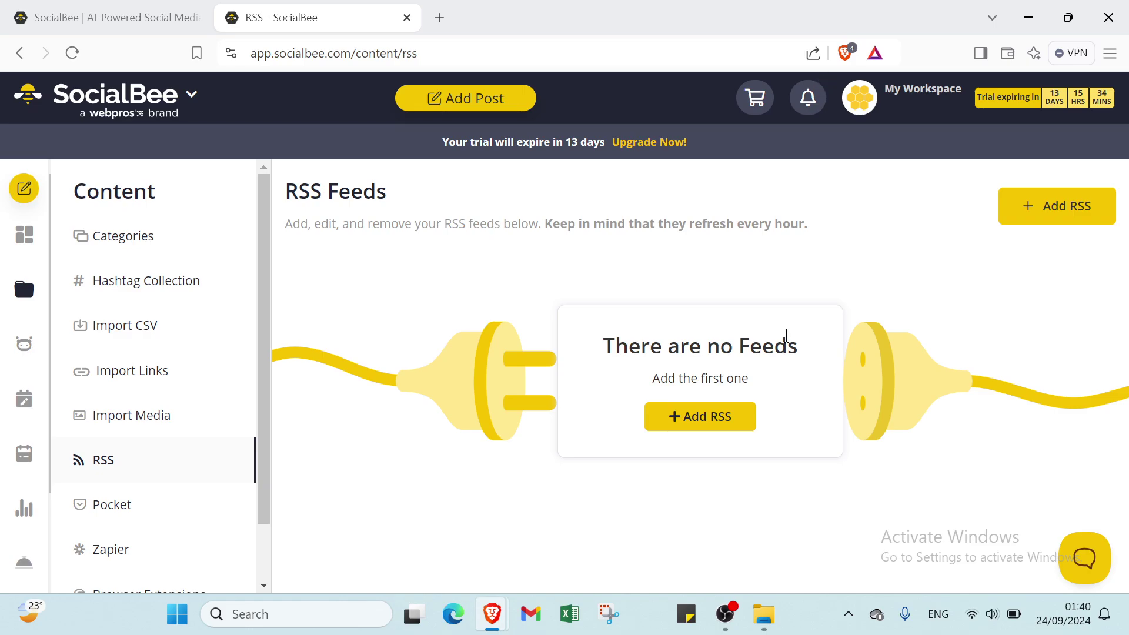
left_click(175, 510)
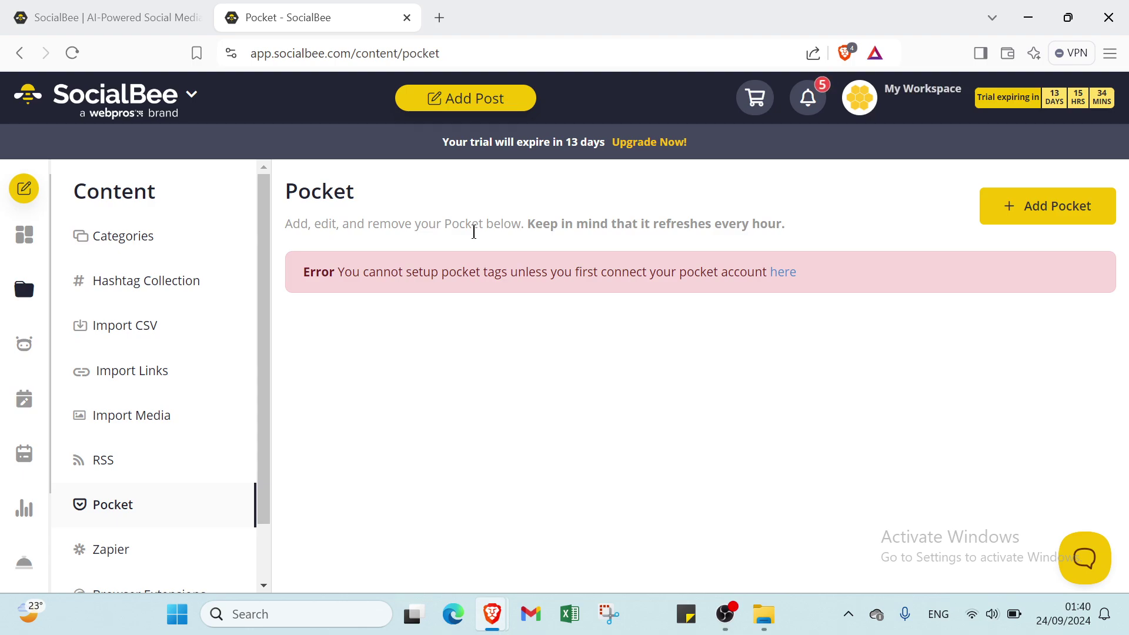
scroll(146, 497, "down", 1)
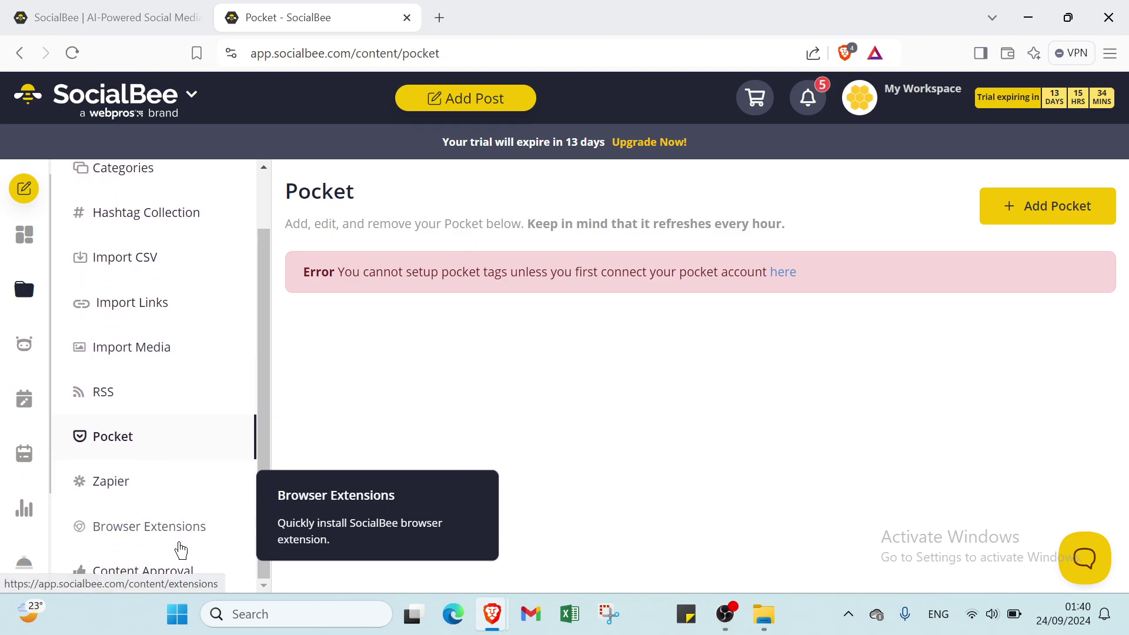
Look at the Social media copilot questionnaire, then reach the empty Schedule Setup calendar
left_click(13, 341)
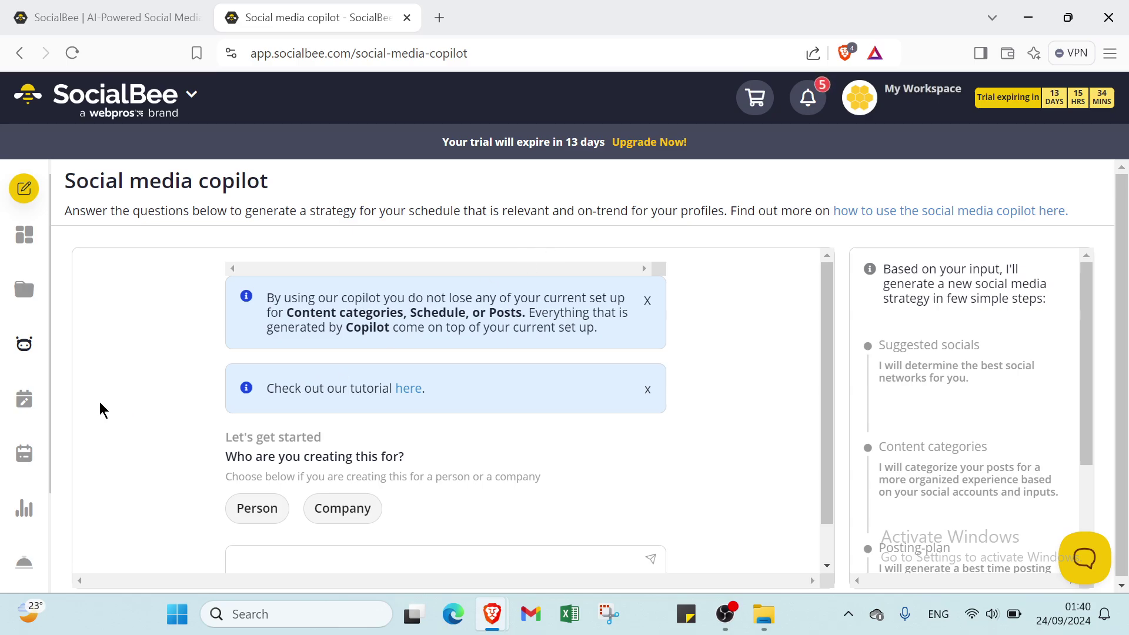
left_click(27, 399)
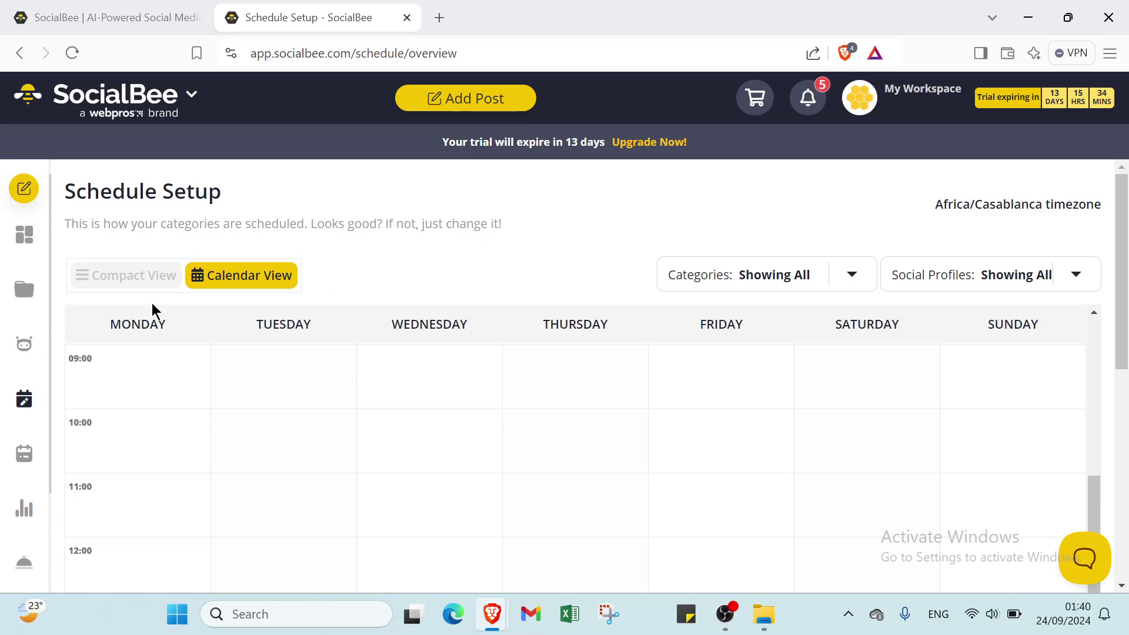
Switch the schedule to Compact View and start a Monday posting time for Random Category
left_click(133, 278)
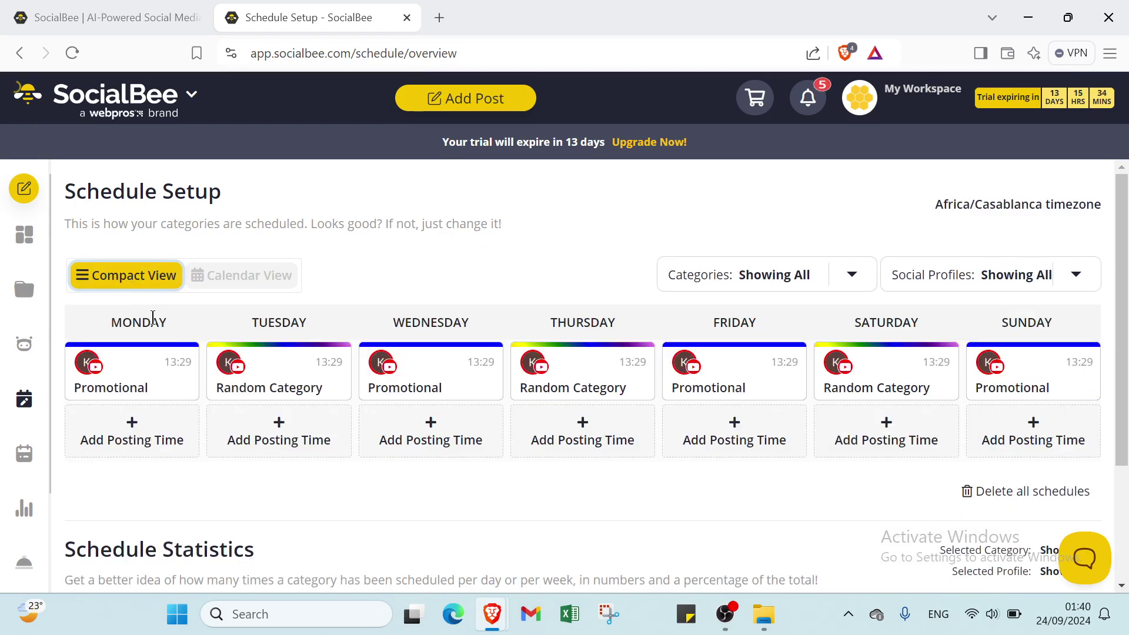
left_click(141, 422)
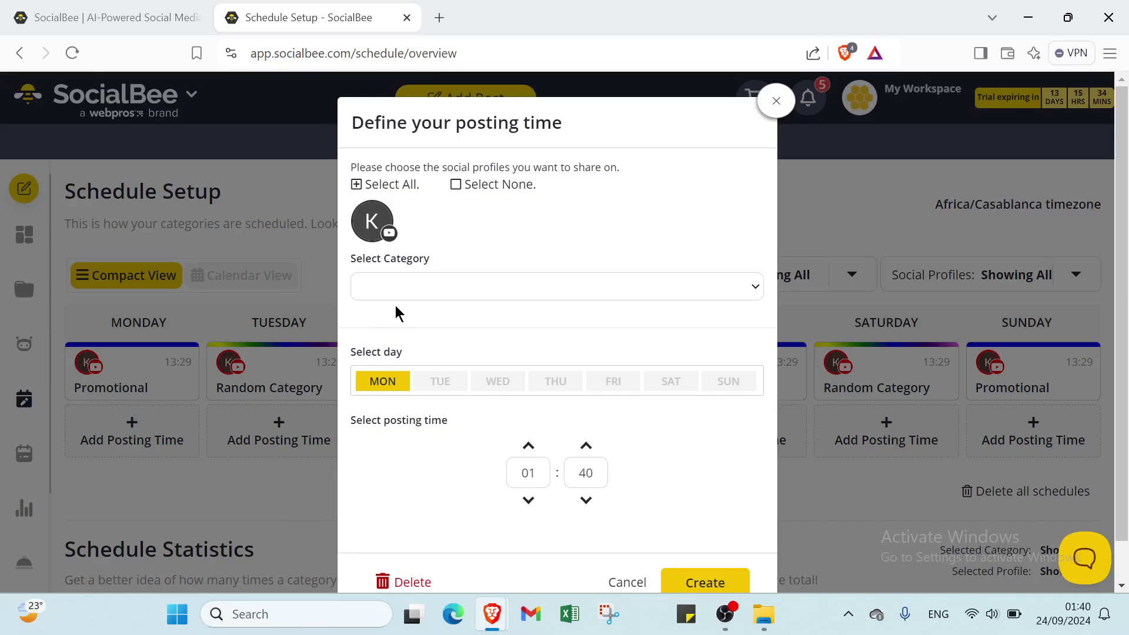
left_click(395, 287)
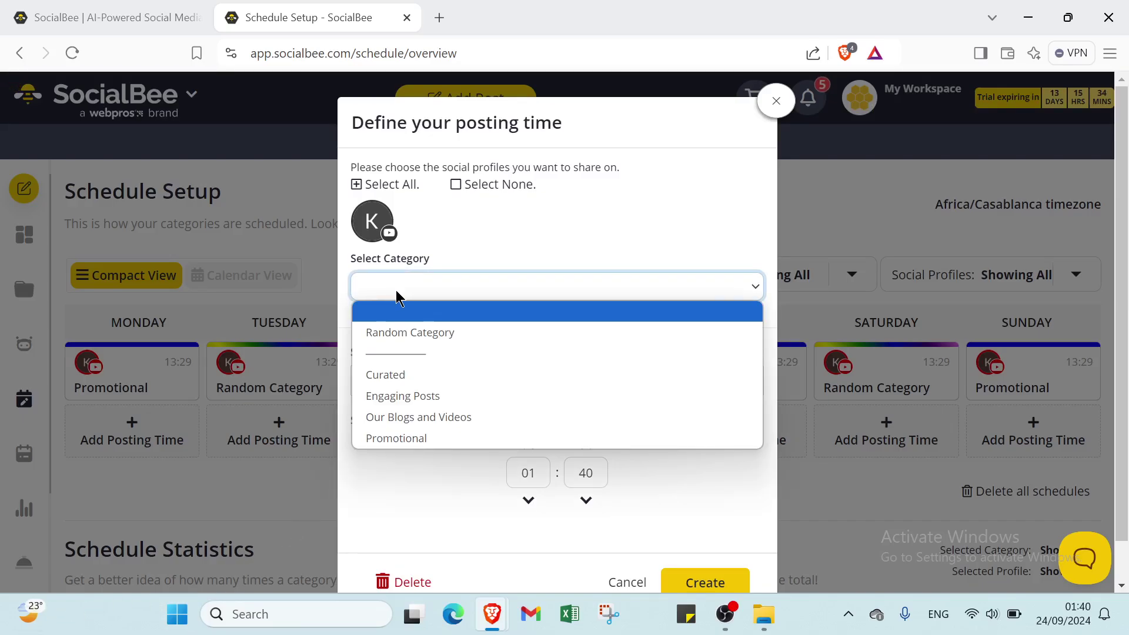
left_click(404, 330)
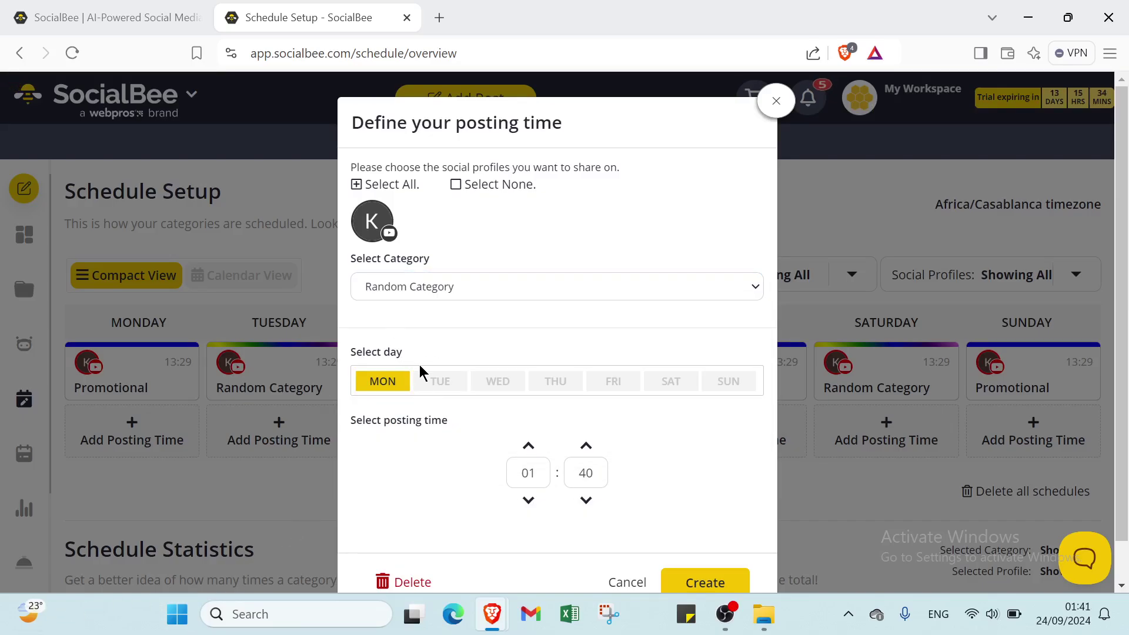
Add Tuesday, Wednesday and Friday, set the hour to 17, and create the slot
left_click(440, 381)
left_click(497, 381)
left_click(613, 382)
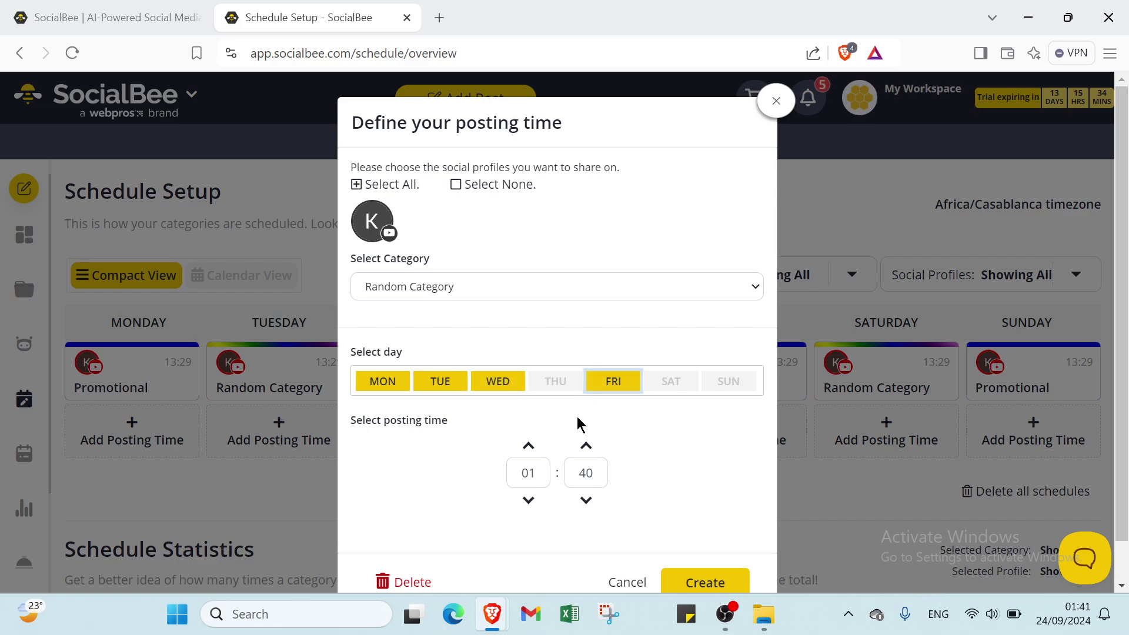
left_click(528, 501)
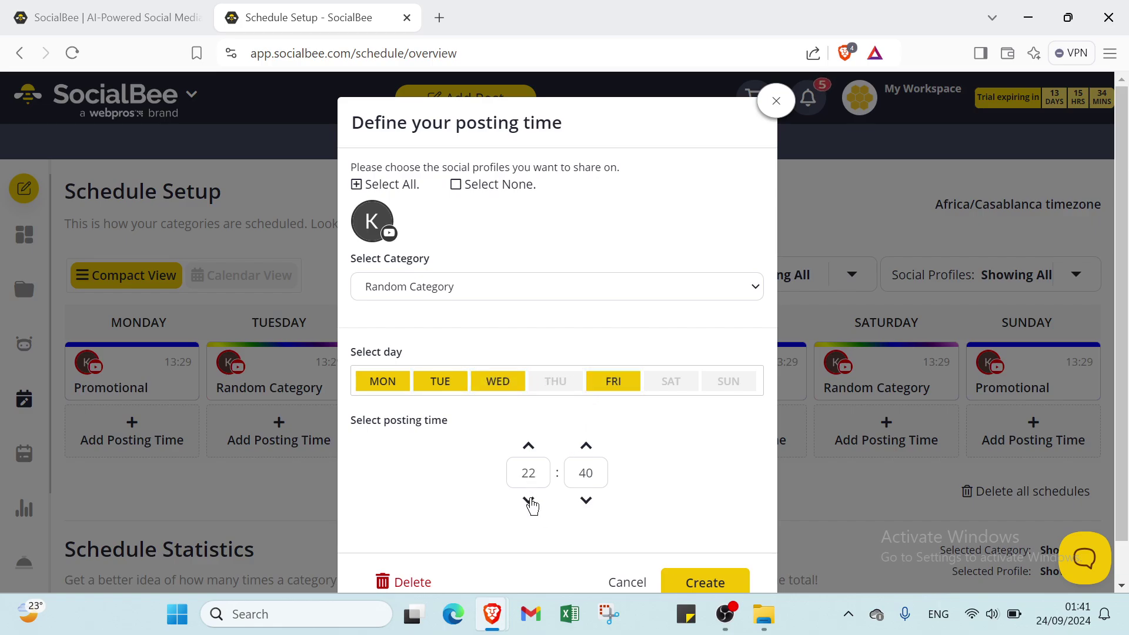
left_click(528, 501)
left_click(529, 501)
left_click(528, 501)
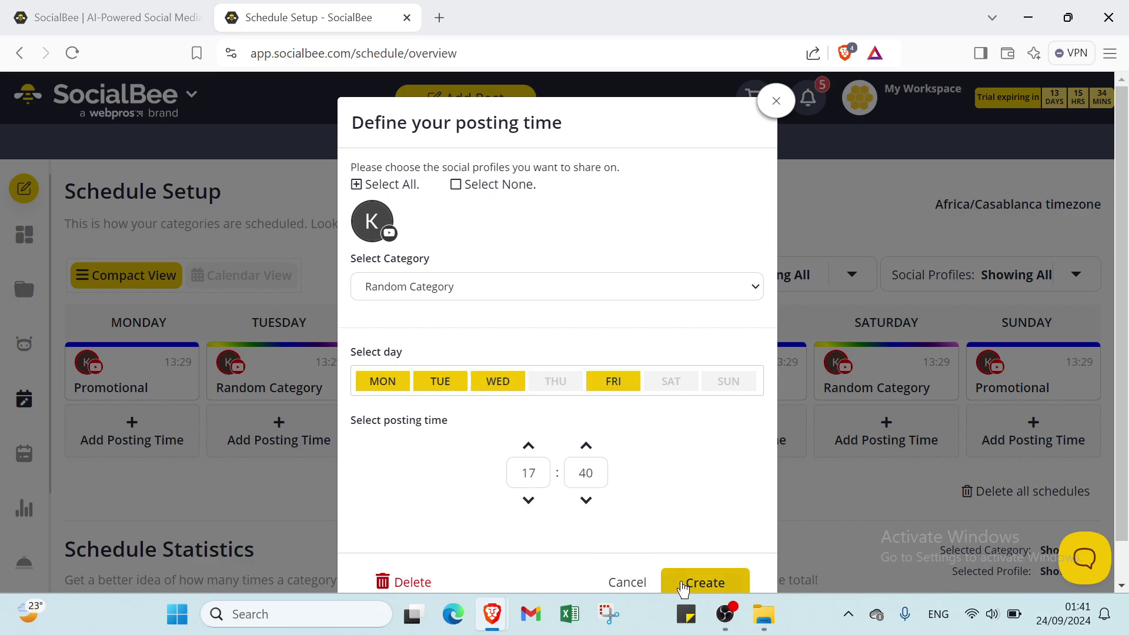
left_click(776, 101)
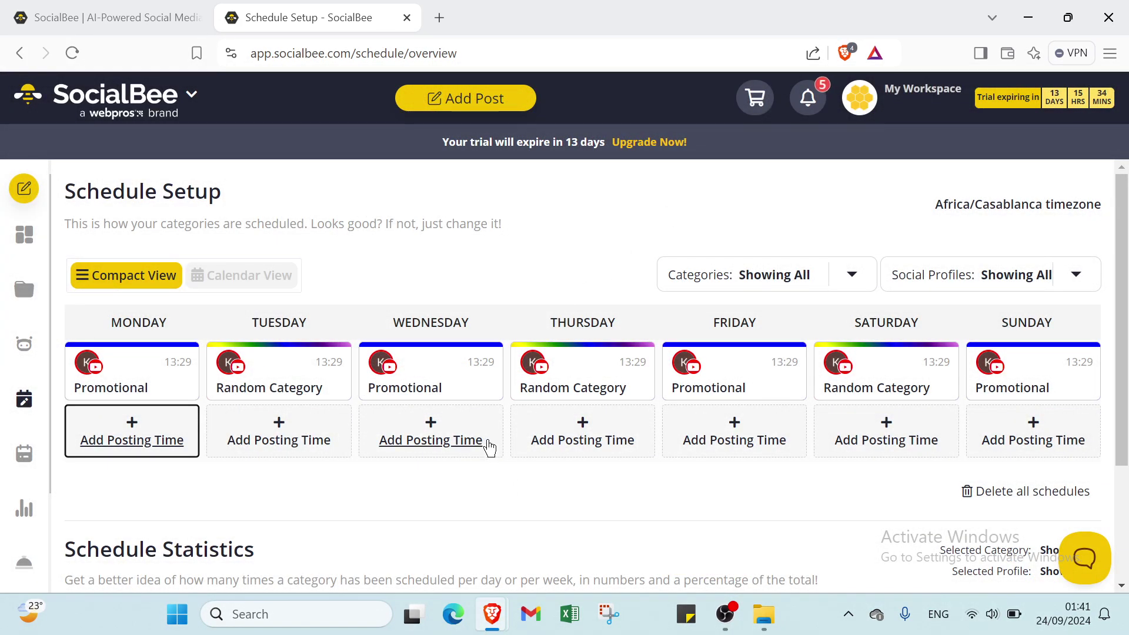
Browse the hourly Calendar View, then go to the View Your Next Posts page
left_click(289, 279)
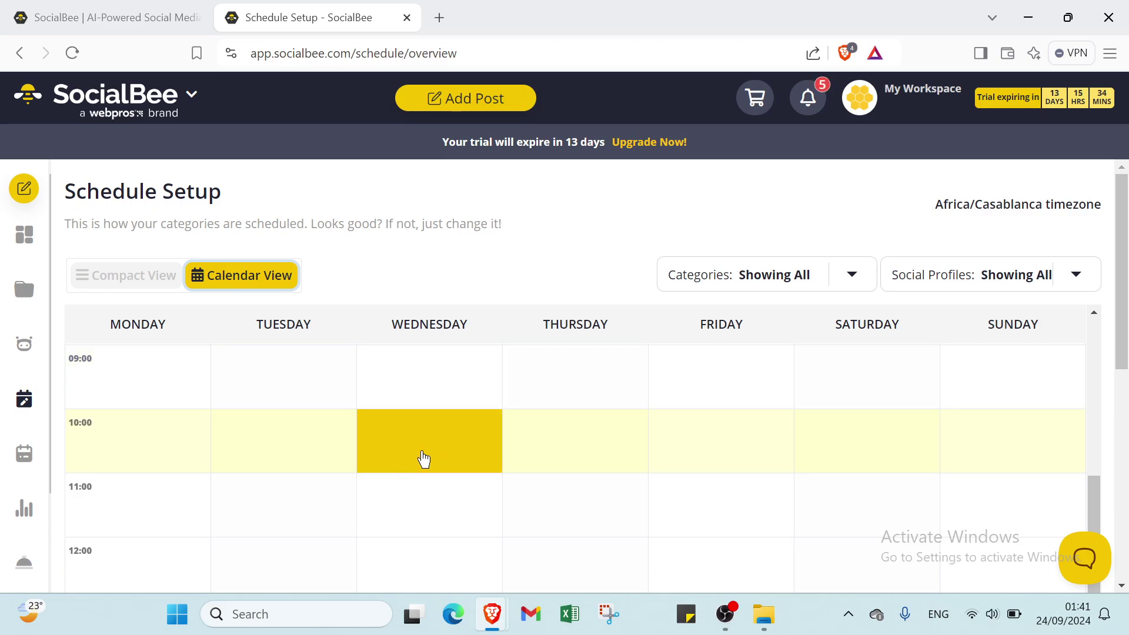
scroll(618, 454, "down", 2)
scroll(594, 433, "up", 1)
scroll(592, 427, "up", 2)
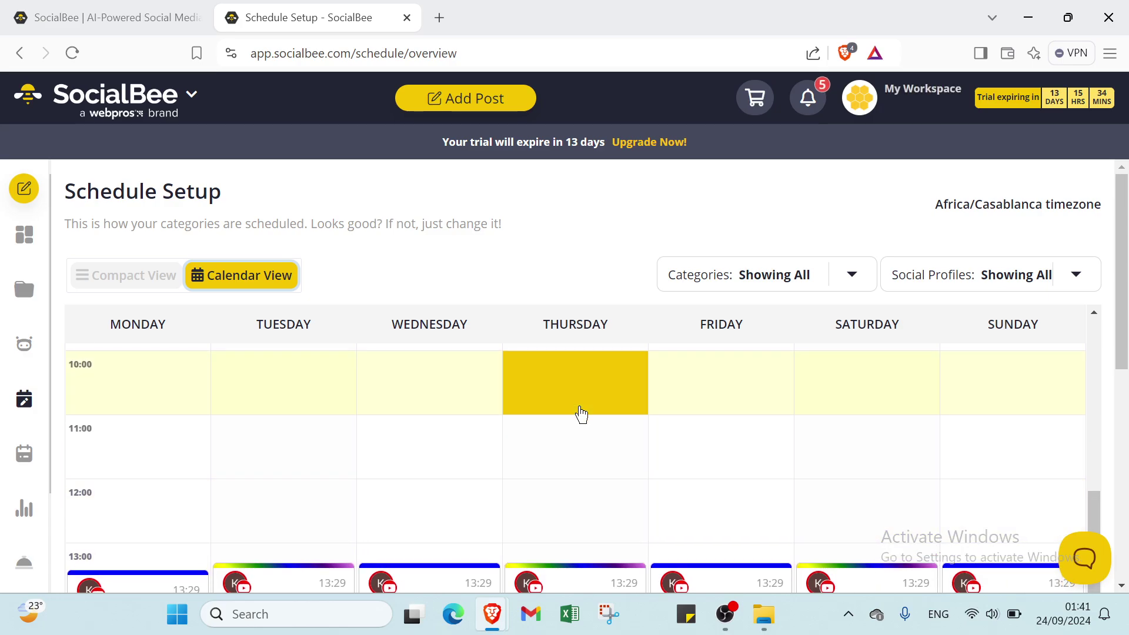
scroll(586, 422, "up", 4)
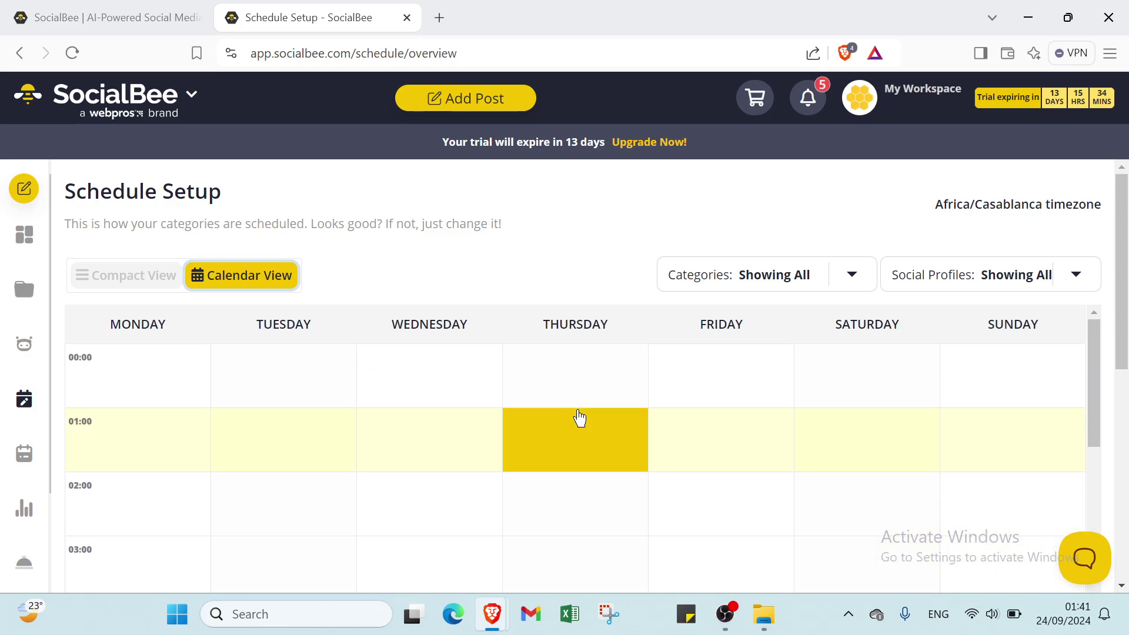
scroll(580, 418, "down", 2)
scroll(578, 421, "down", 5)
scroll(579, 422, "down", 4)
scroll(578, 422, "up", 4)
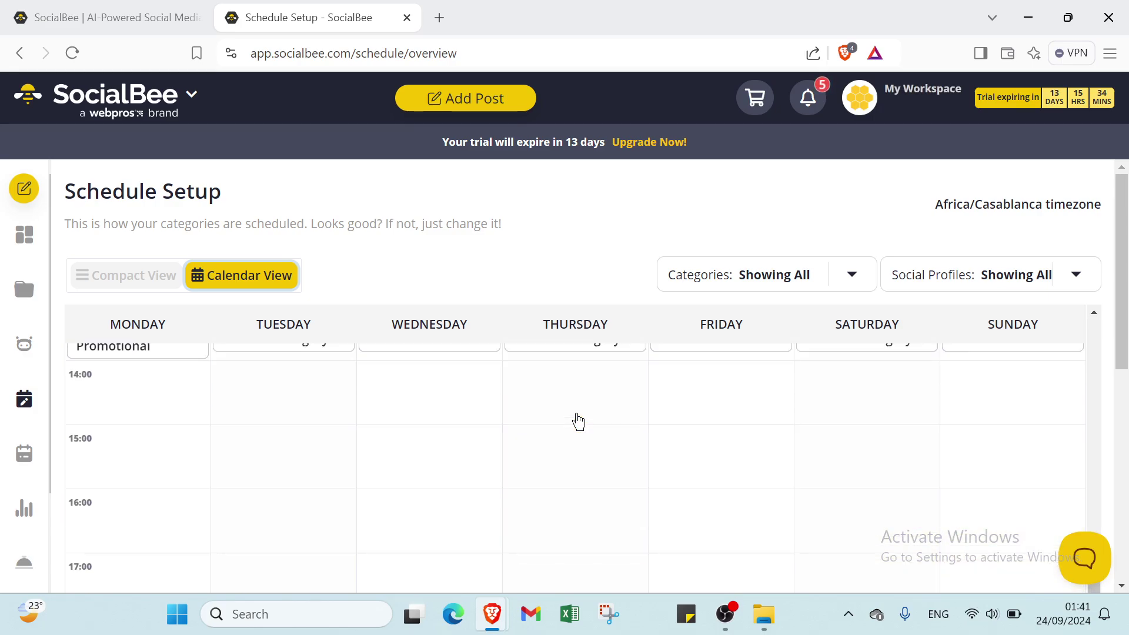
scroll(579, 421, "up", 3)
scroll(576, 421, "up", 4)
scroll(485, 401, "up", 5)
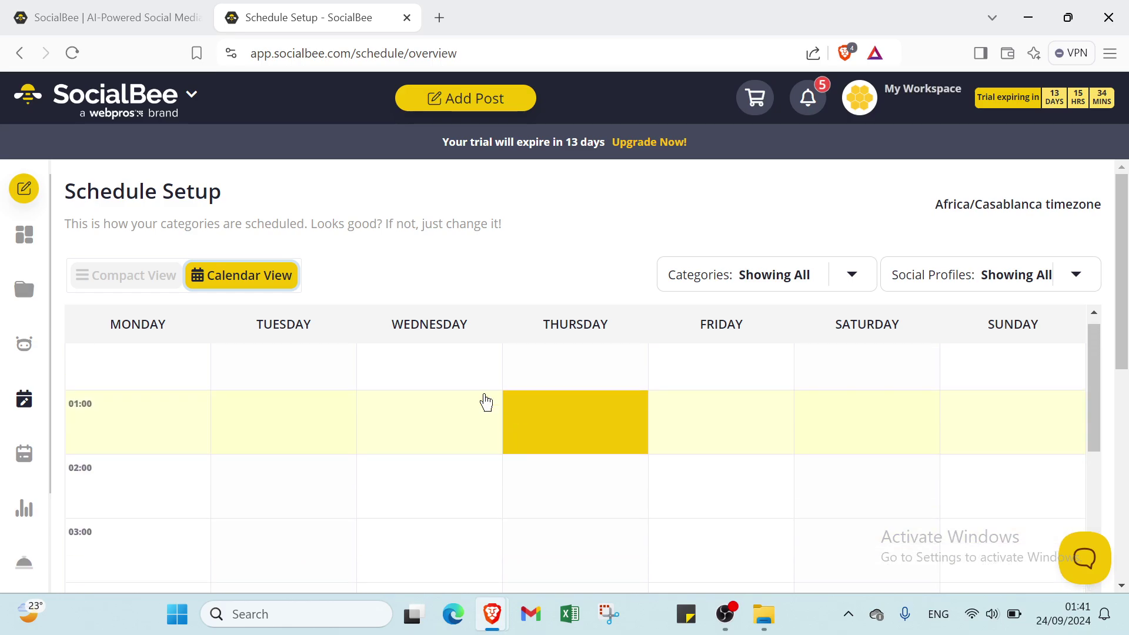
scroll(186, 397, "up", 2)
left_click(24, 455)
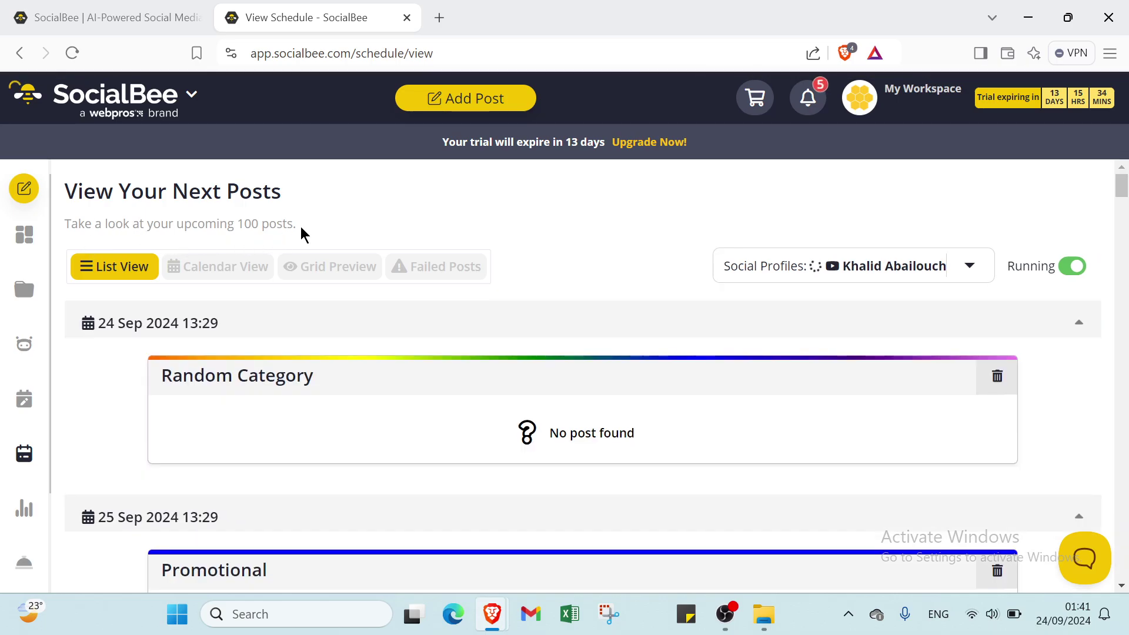
Preview upcoming posts as an Instagram grid, check Page Analytics, then visit ConciergeBee Services
left_click(222, 269)
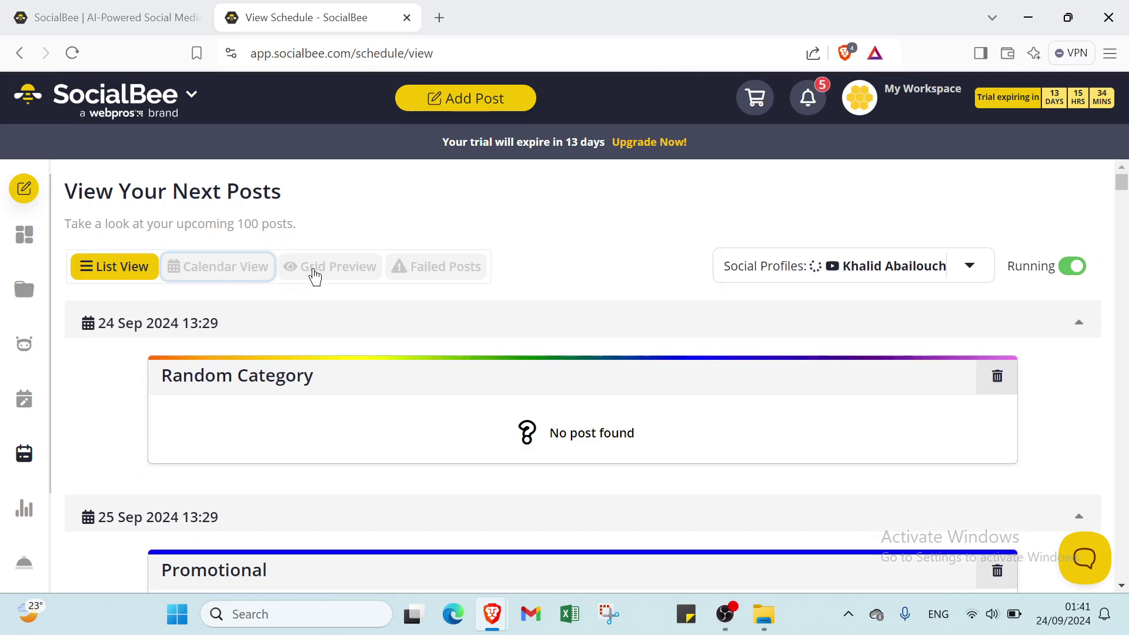
left_click(314, 276)
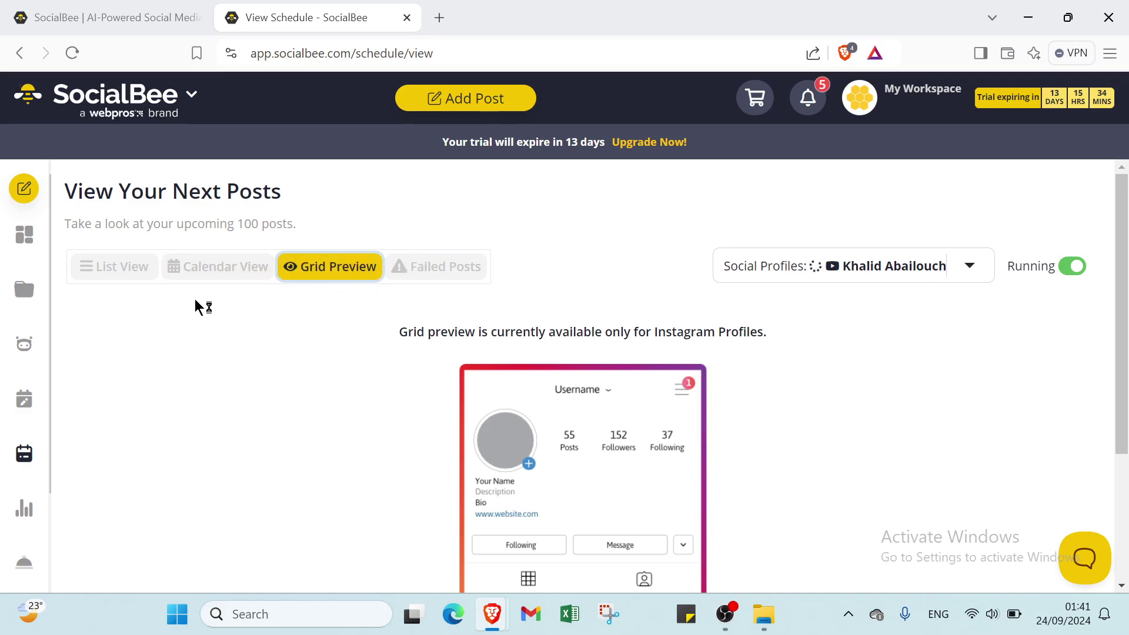
left_click(24, 508)
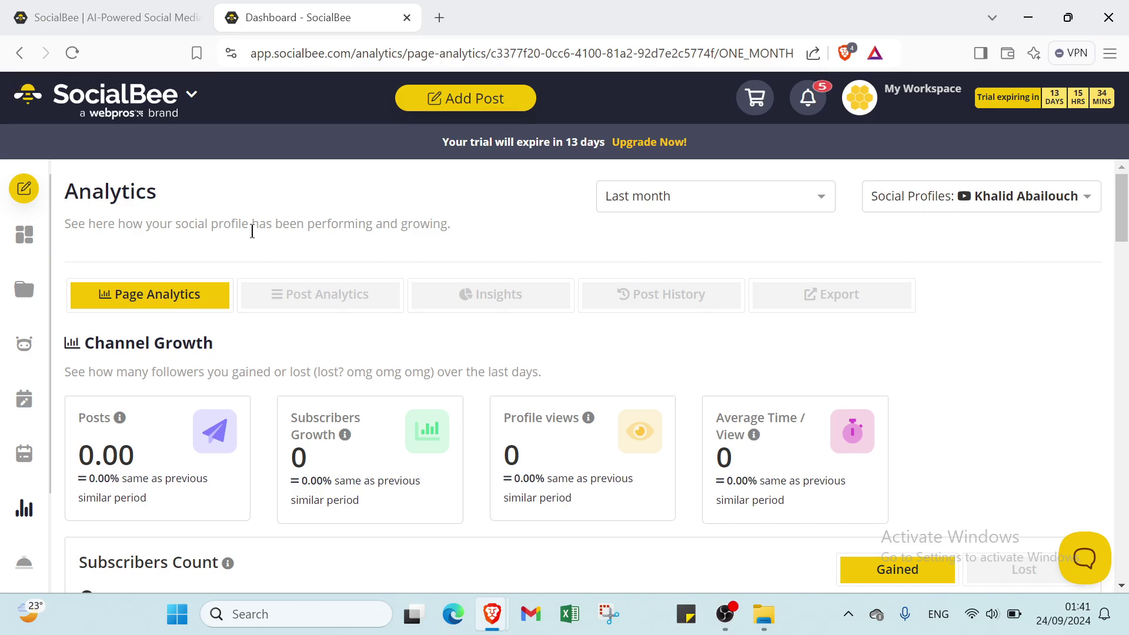
scroll(434, 248, "down", 1)
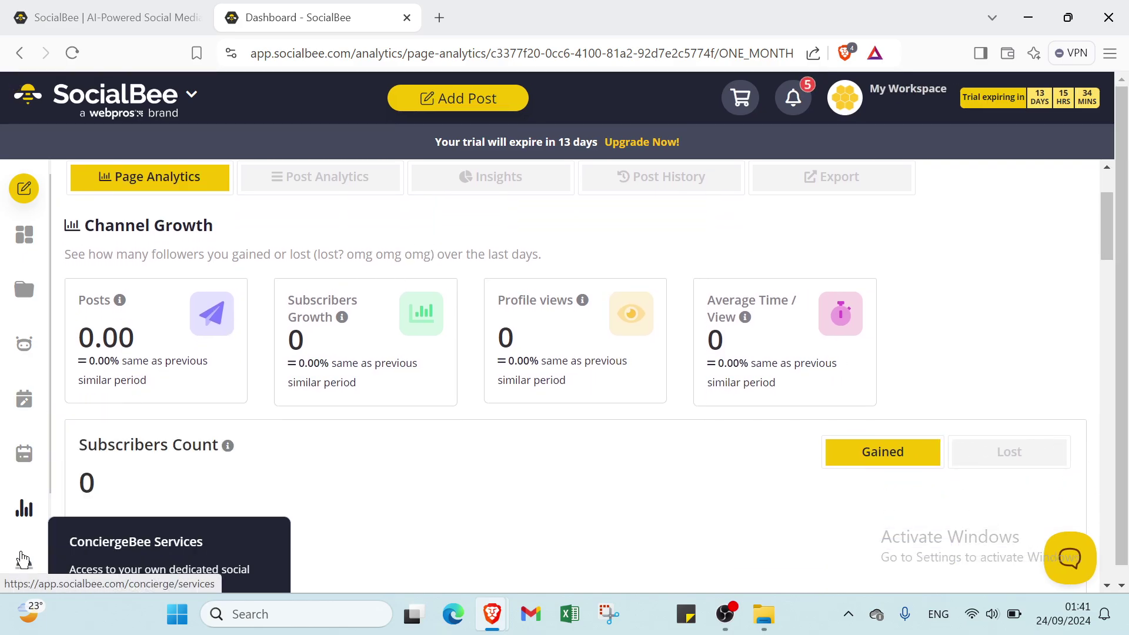
left_click(23, 559)
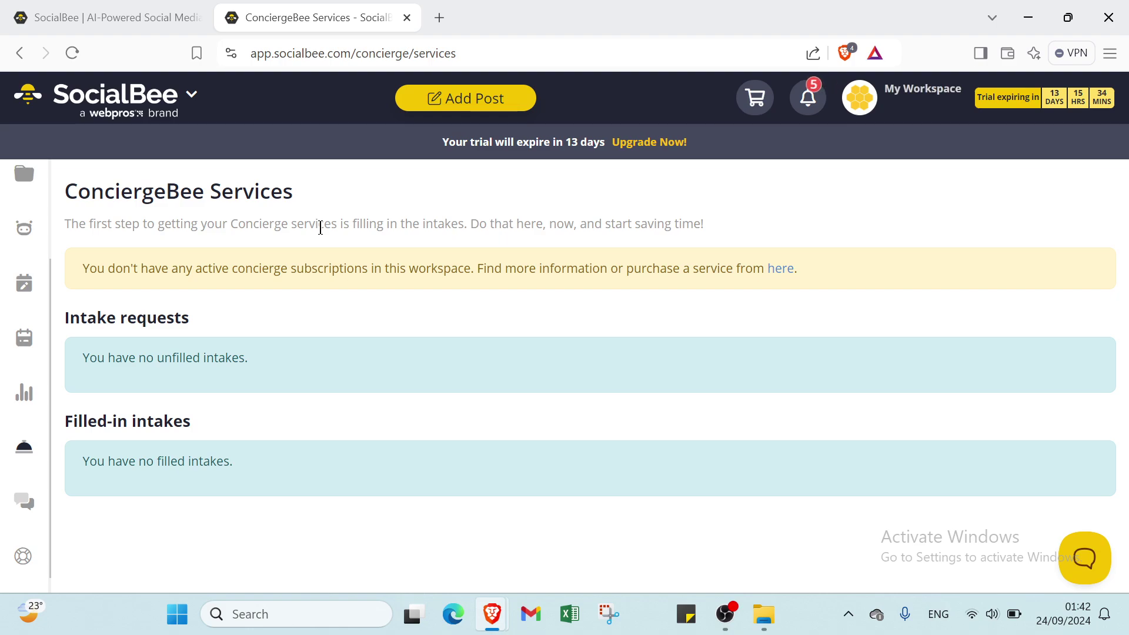
On the Engage dashboard, start a new board and cancel it unsaved
left_click(27, 501)
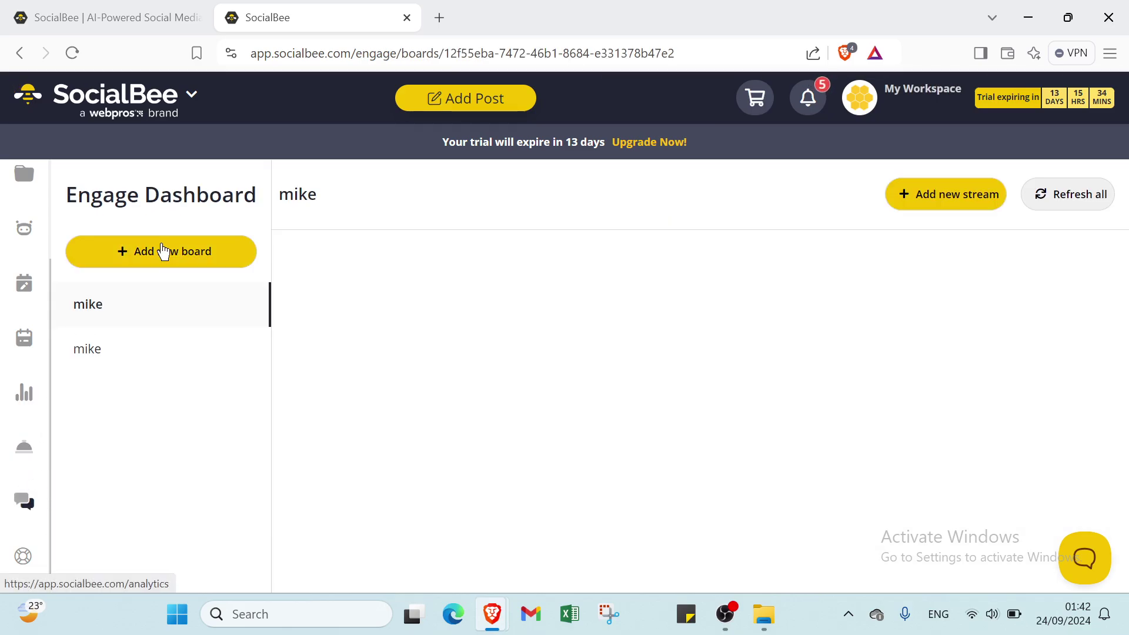
left_click(177, 258)
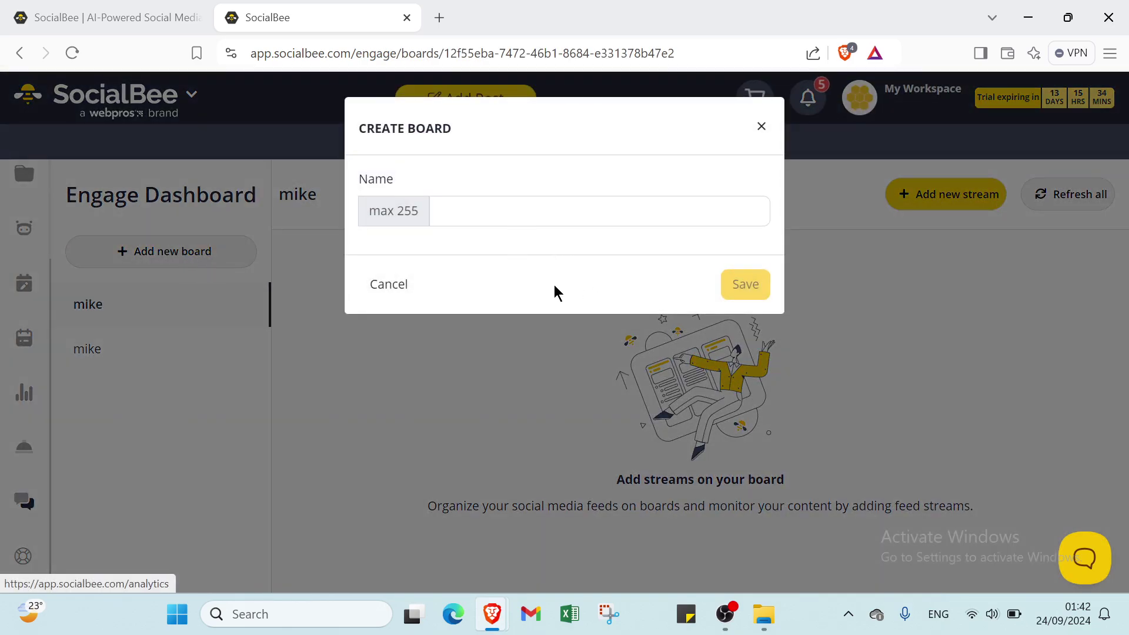
left_click(758, 128)
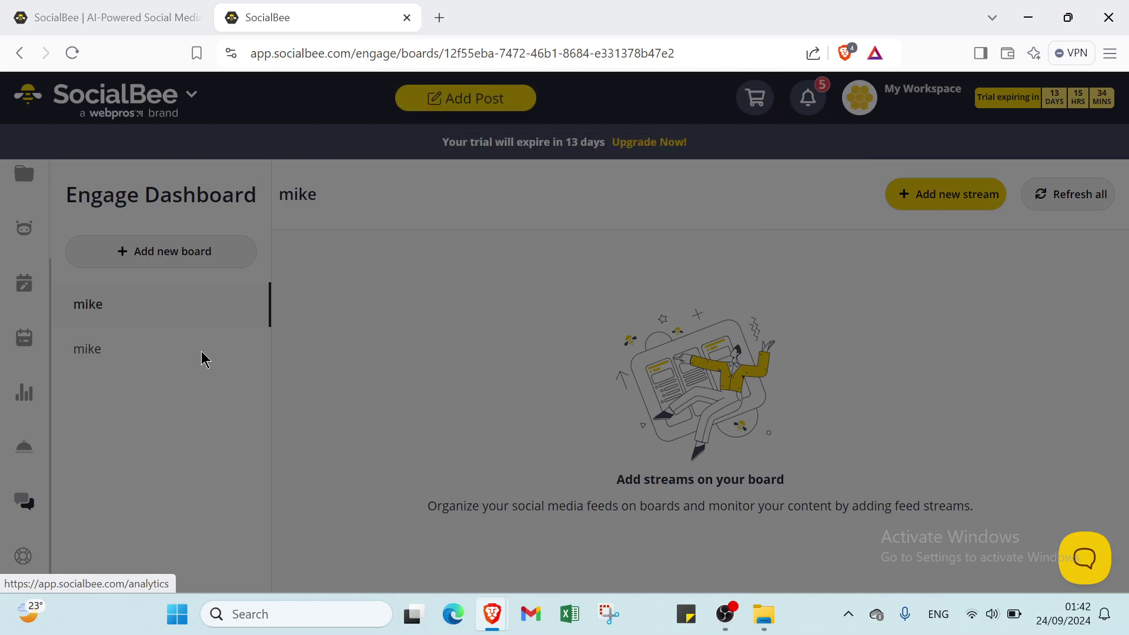
Check the Help feedback form's Message field, then return to the workspace dashboard
left_click(22, 559)
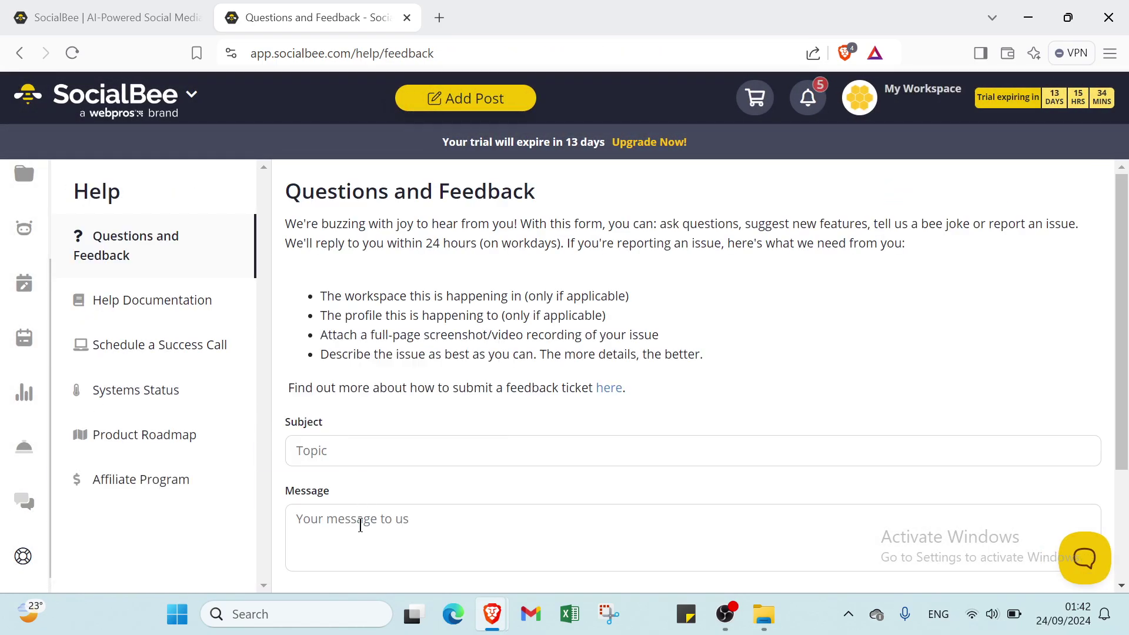
left_click(359, 524)
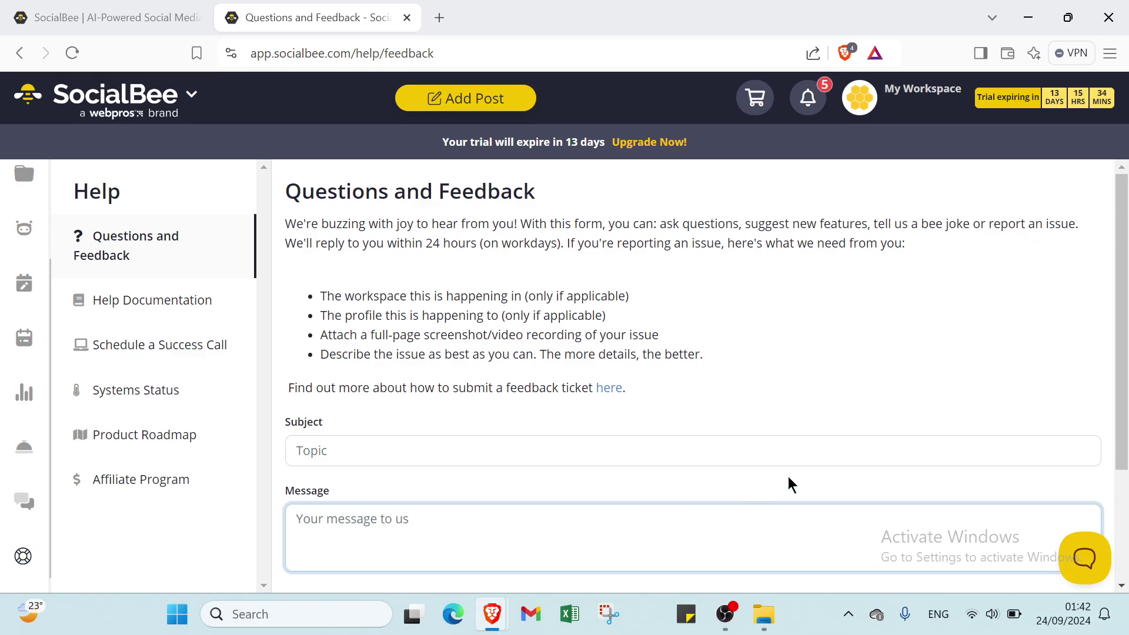
scroll(829, 463, "down", 2)
scroll(1014, 454, "up", 2)
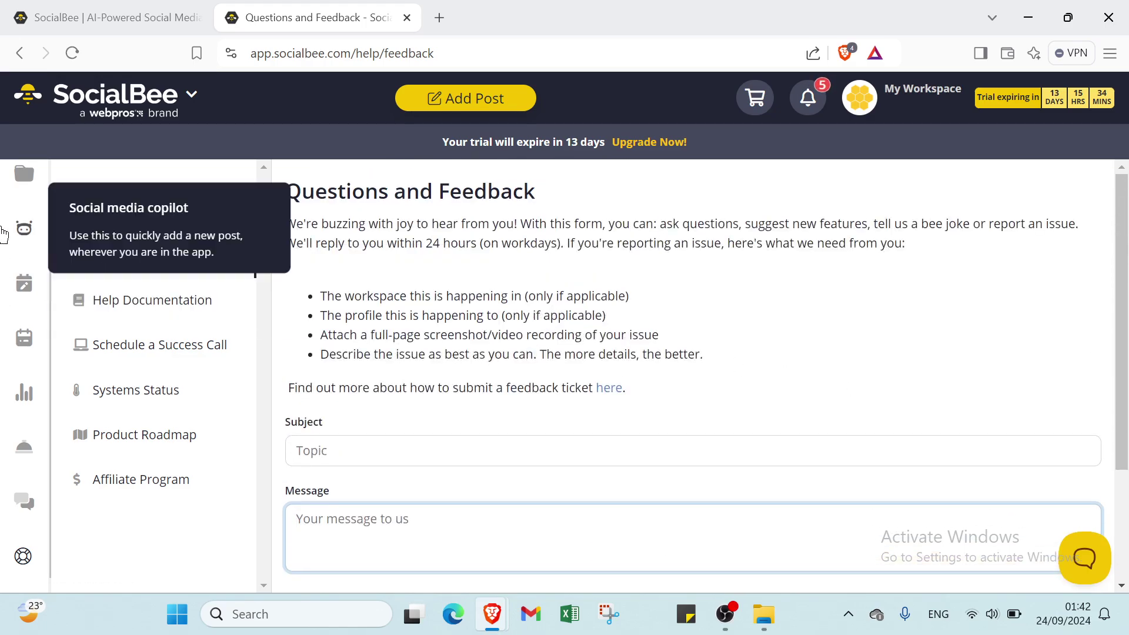
scroll(24, 203, "up", 2)
left_click(24, 235)
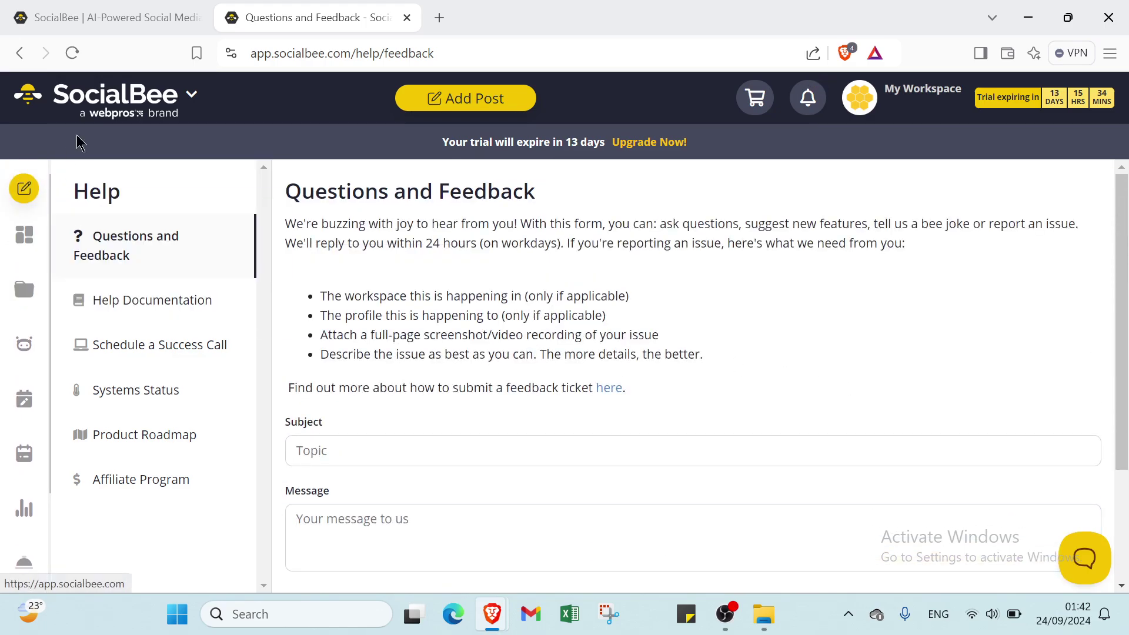
On the SocialBee homepage tab, close the yellow calendar newsletter popup
left_click(97, 11)
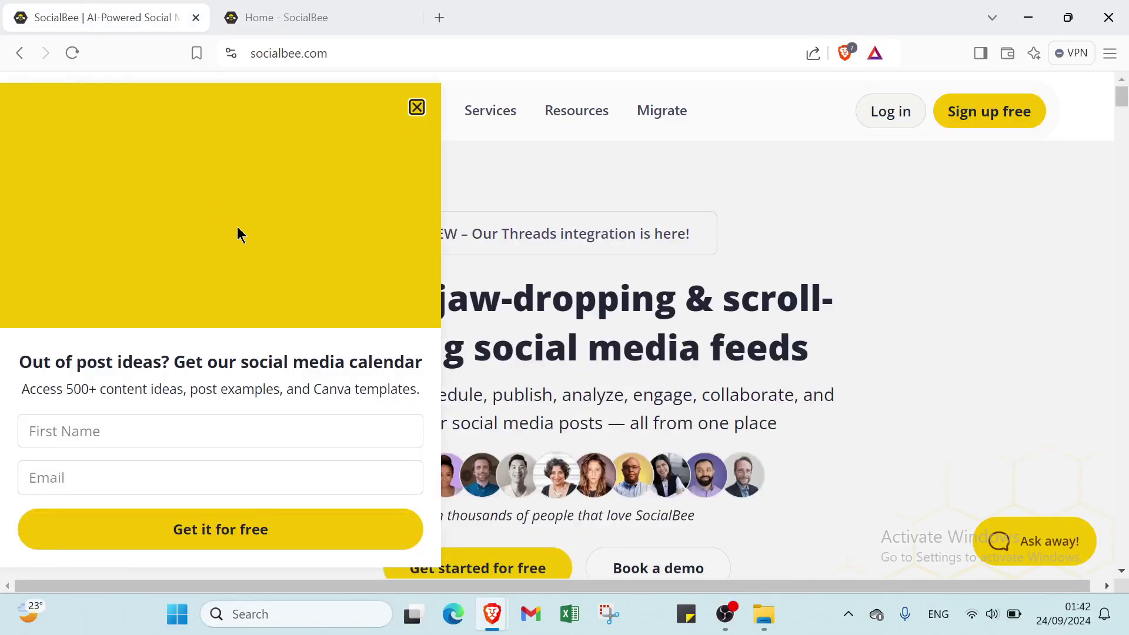
left_click(491, 388)
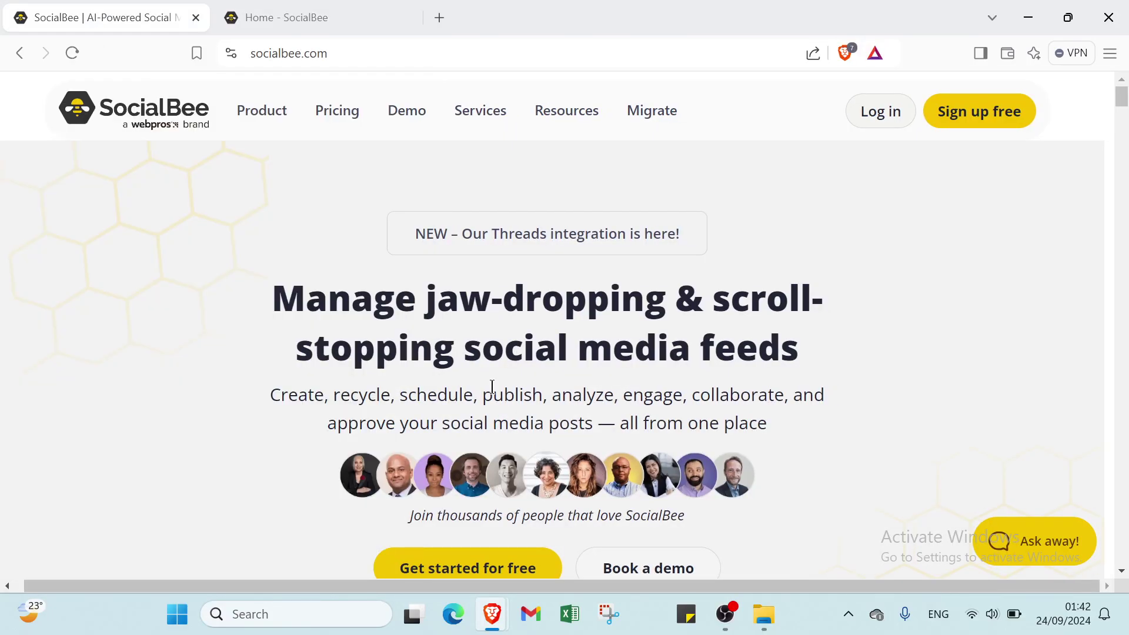